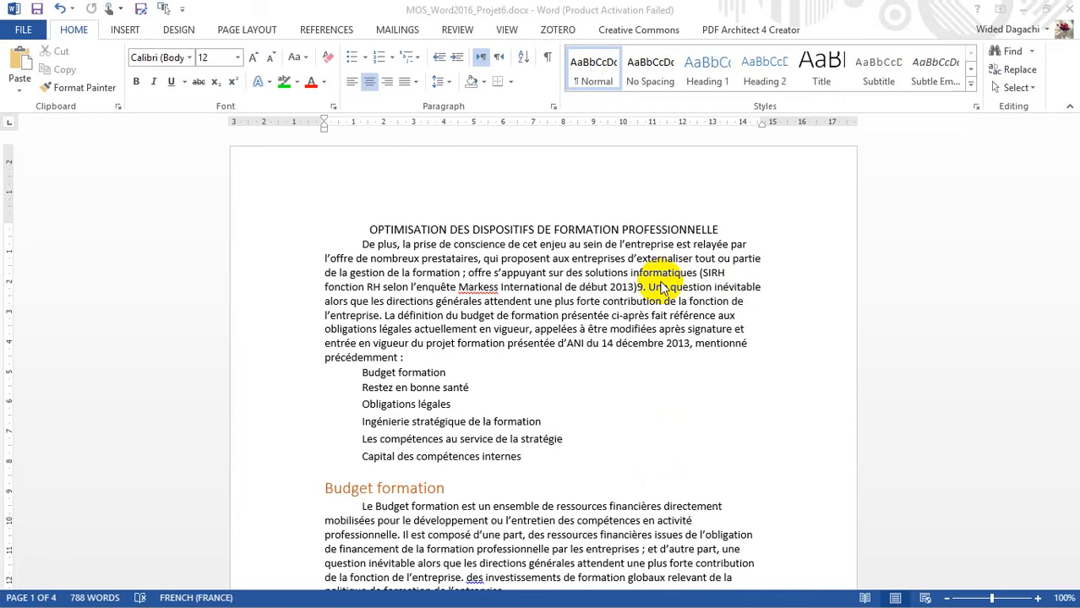
# Examine the Projet 6 task list on the last page, focusing on which title Tâche 1 asks to reach
pyautogui.click(593, 339)
pyautogui.press('pagedown')
pyautogui.press('pagedown')
pyautogui.press('pagedown')
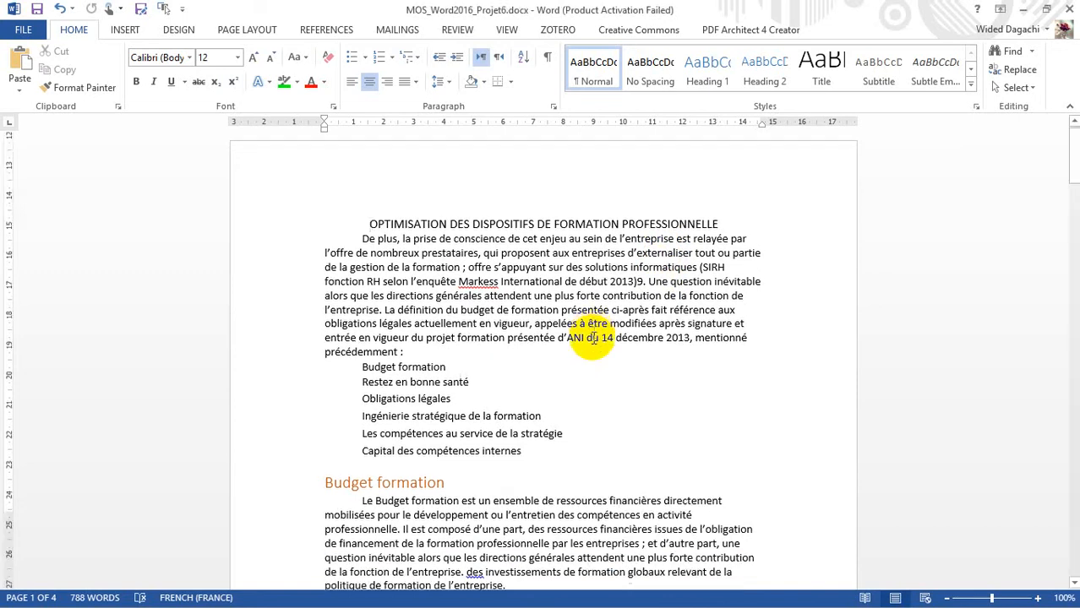
pyautogui.press('pagedown')
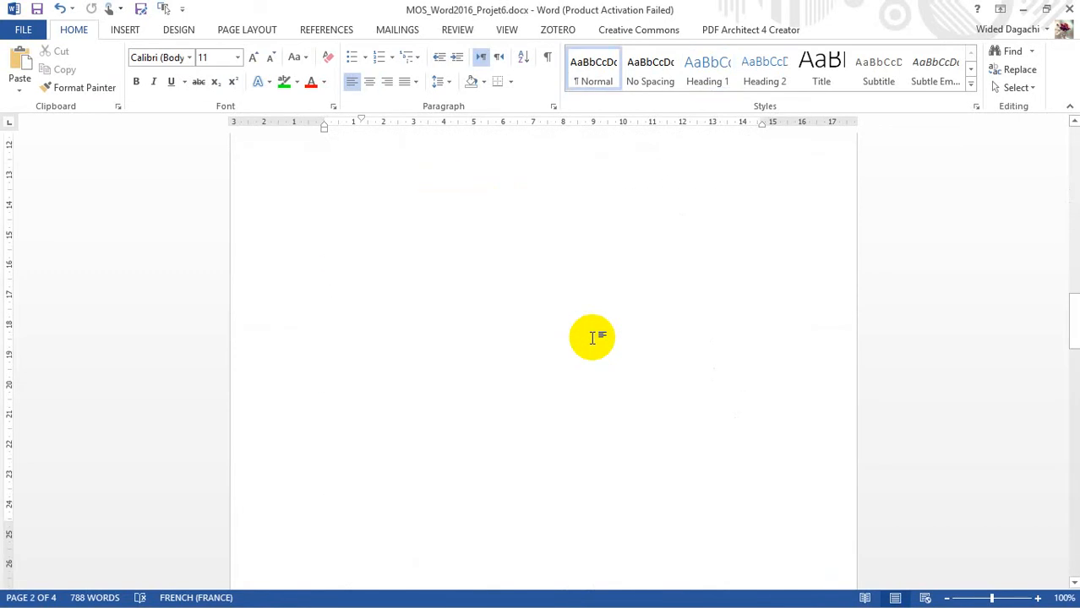
pyautogui.press('pagedown')
pyautogui.press('pagedown')
pyautogui.press('pagedown')
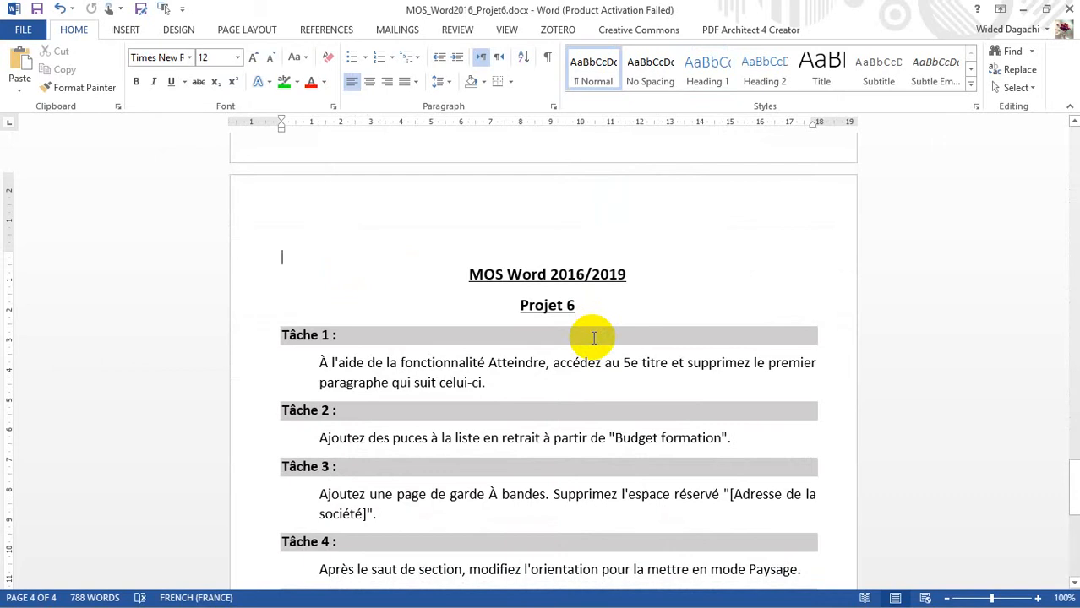
pyautogui.press('Down')
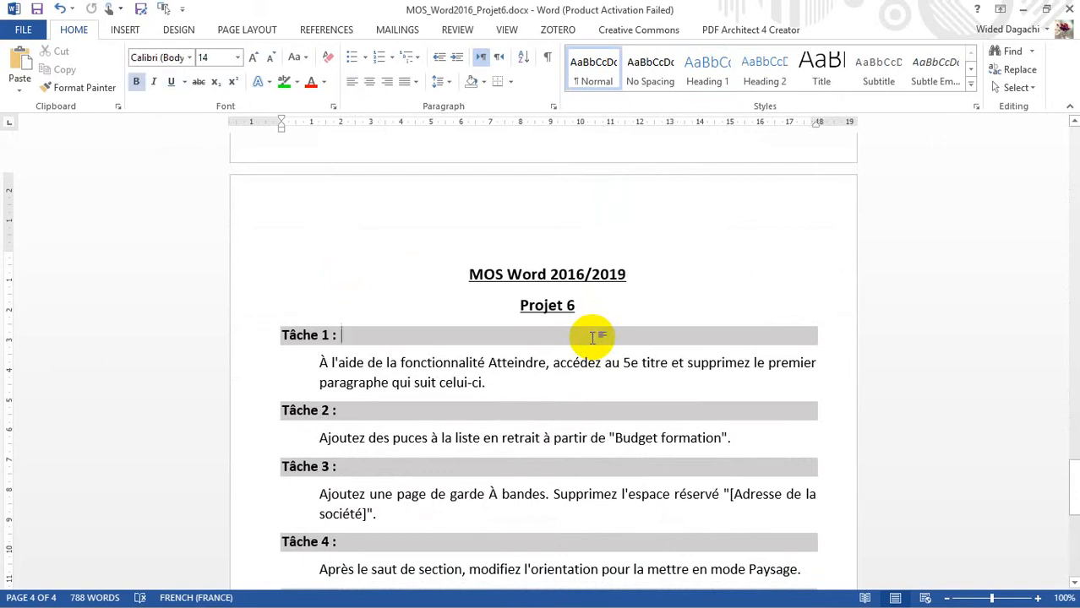
pyautogui.press('Down')
pyautogui.press('Down')
pyautogui.press('Down')
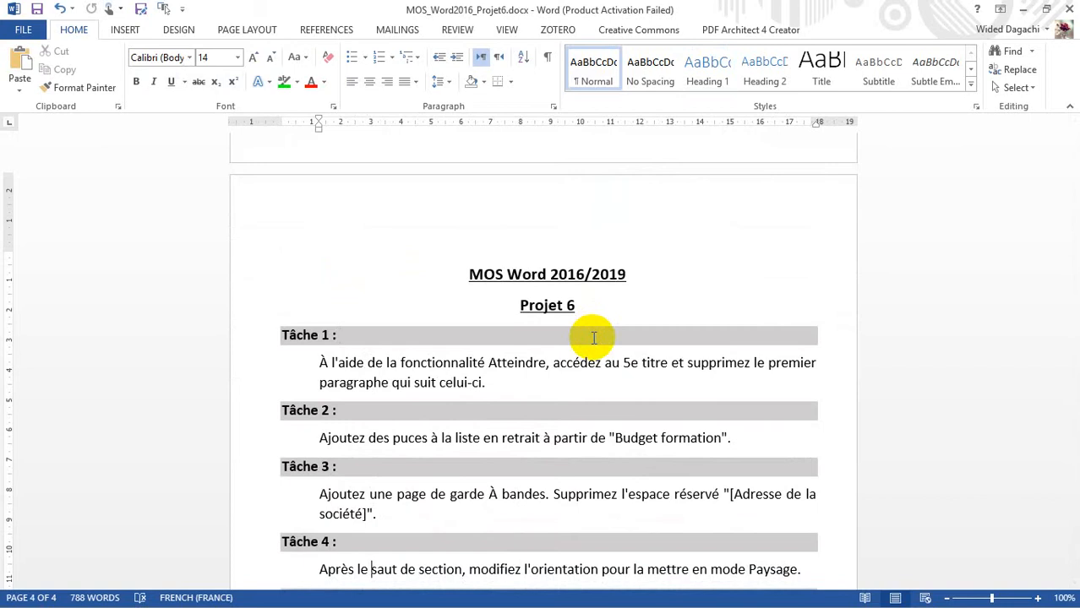
pyautogui.press('Down')
pyautogui.press('Down')
pyautogui.press('Down')
pyautogui.press('Down')
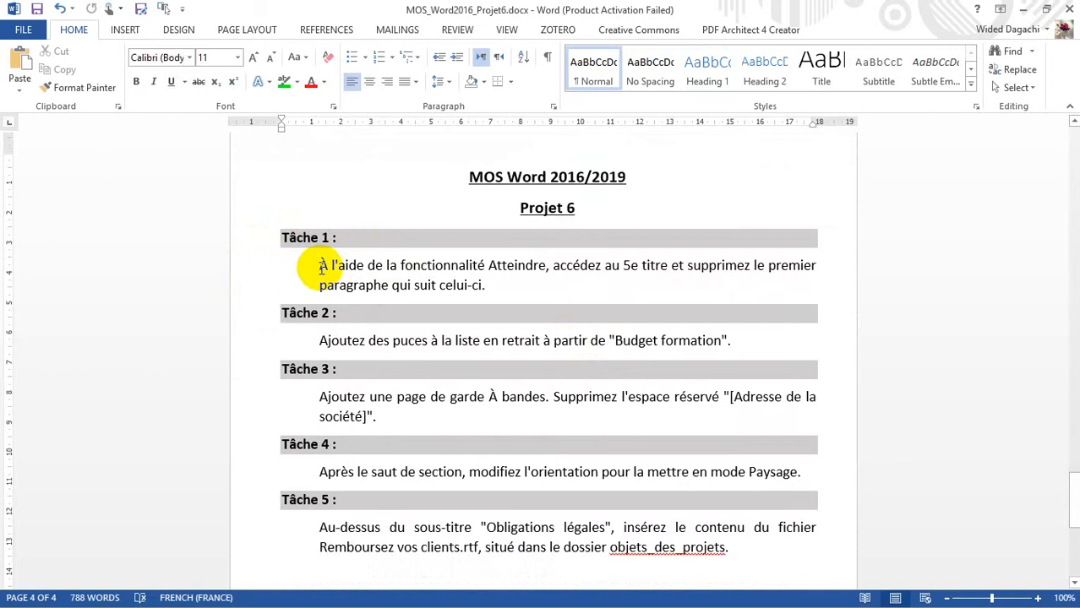
pyautogui.click(514, 267)
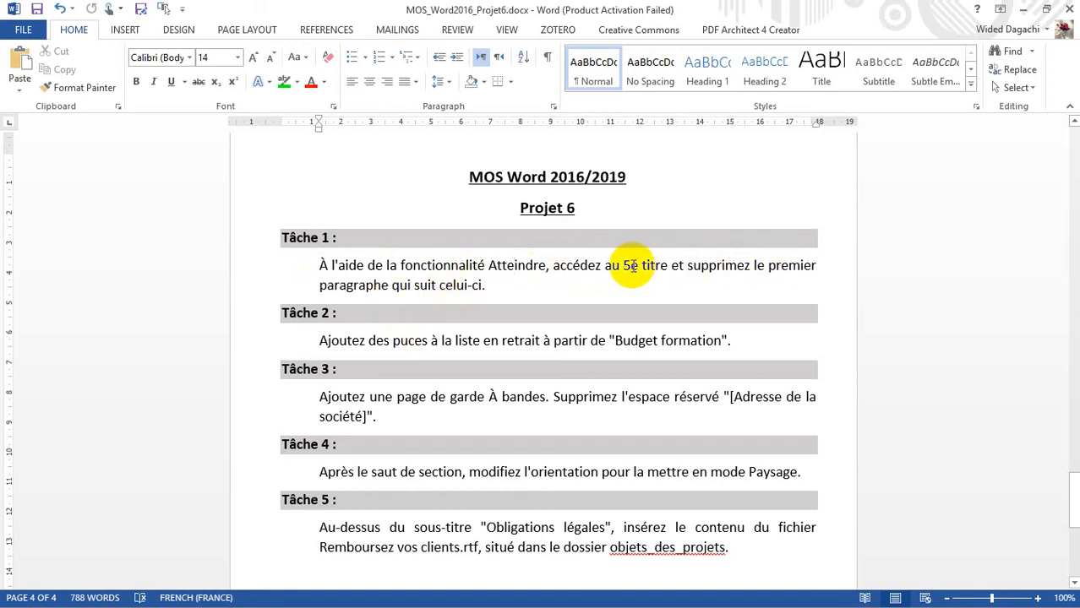
pyautogui.moveTo(625, 265); pyautogui.dragTo(664, 267)
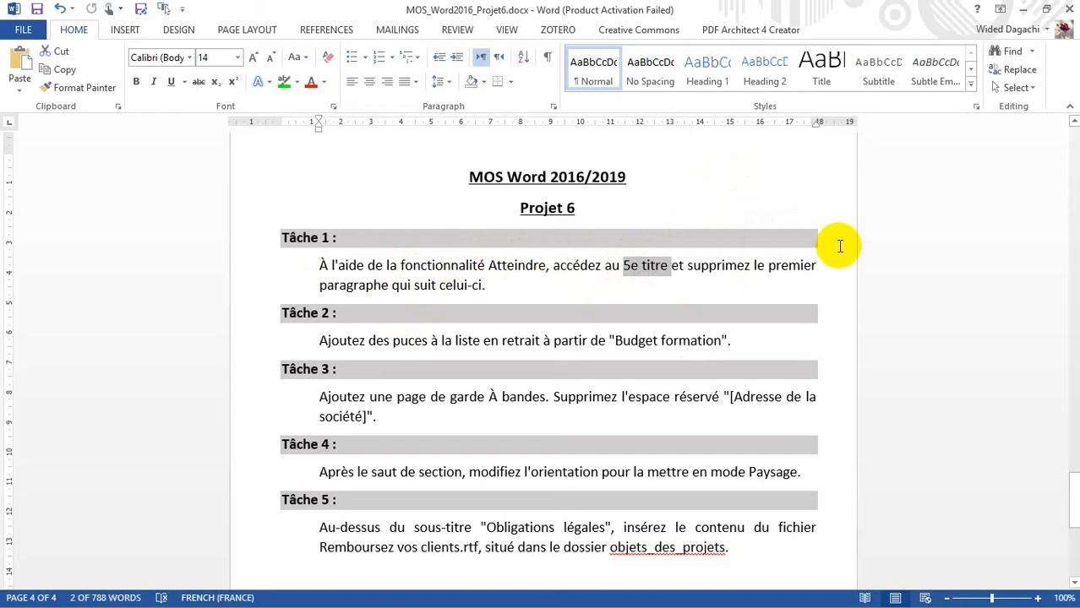
# Use Go To with the Heading target and the value +5 to jump from the document title to the fifth heading
pyautogui.click(1031, 54)
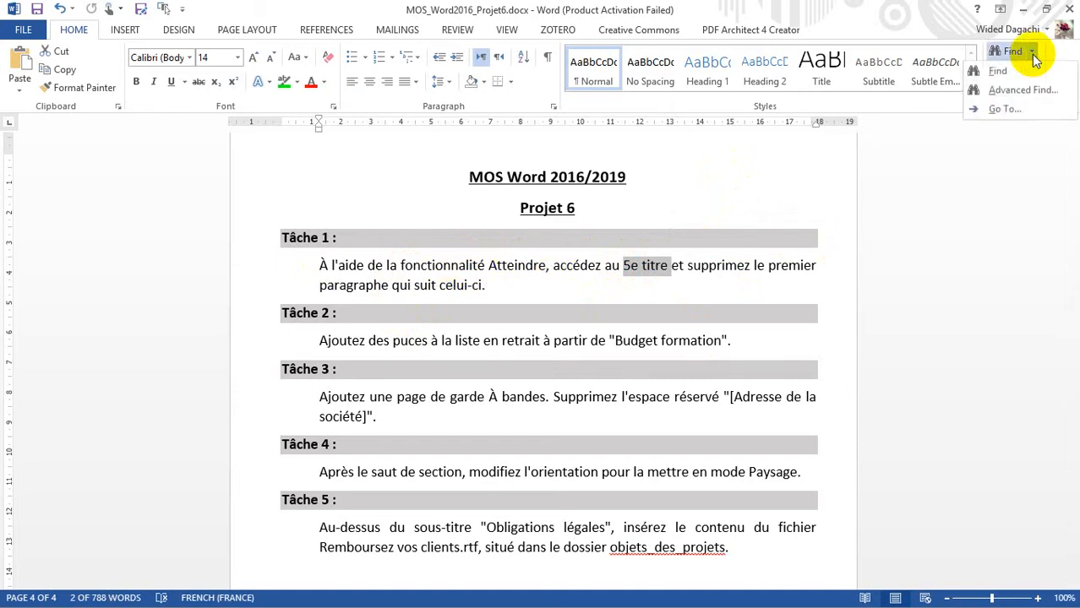
pyautogui.click(1005, 110)
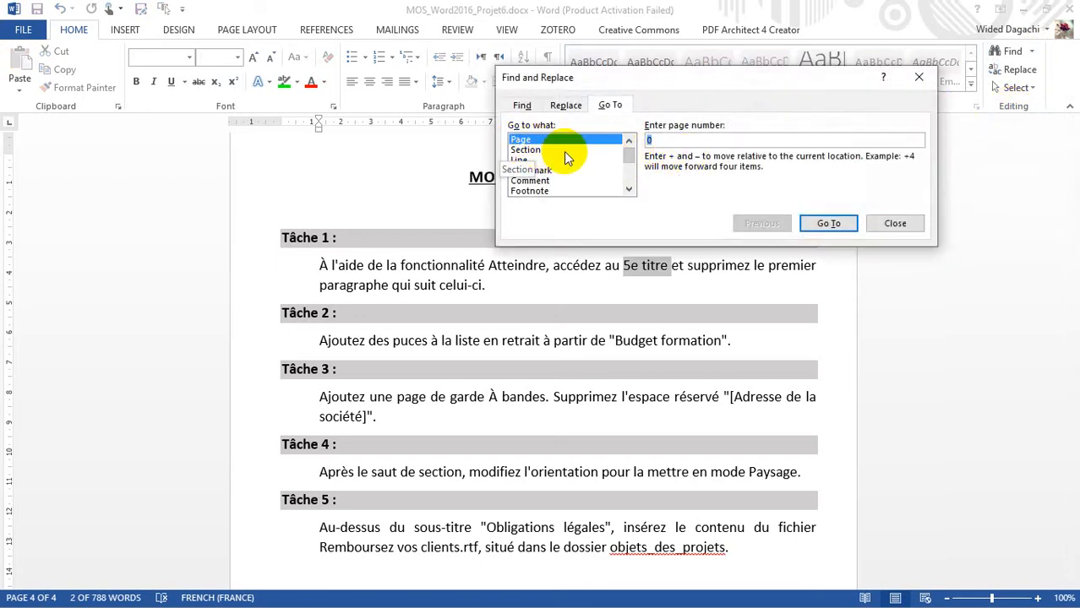
pyautogui.moveTo(630, 160); pyautogui.dragTo(629, 184)
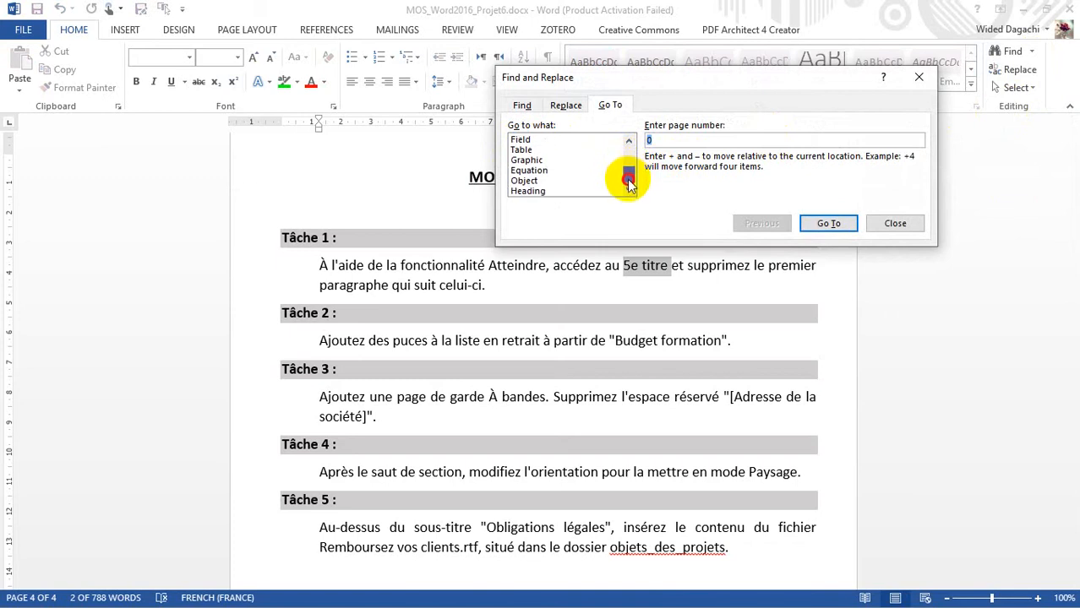
pyautogui.click(532, 191)
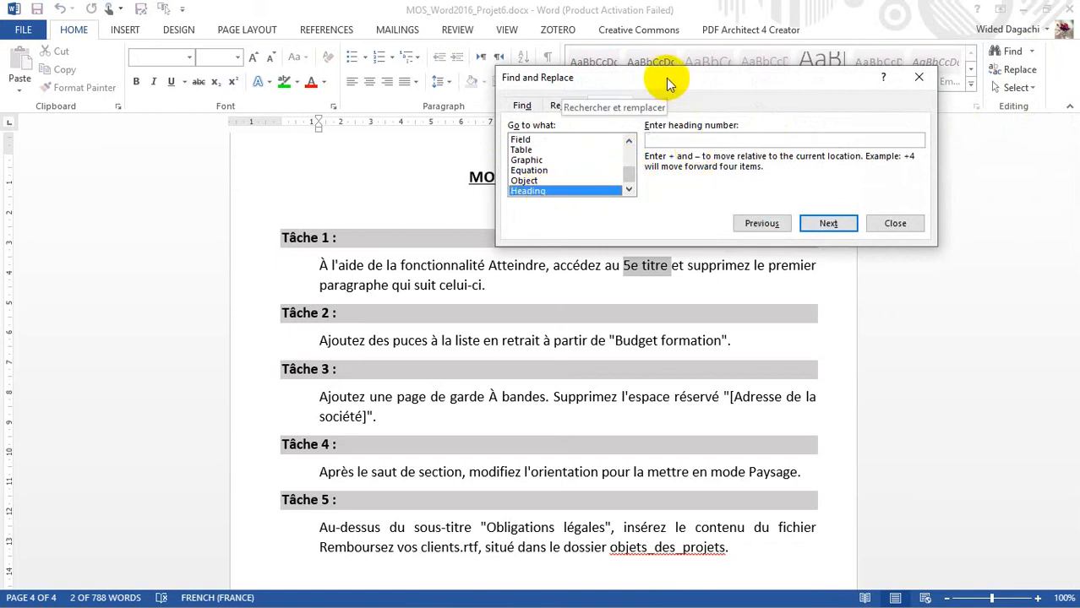
pyautogui.moveTo(1076, 497); pyautogui.dragTo(1075, 150)
pyautogui.click(402, 235)
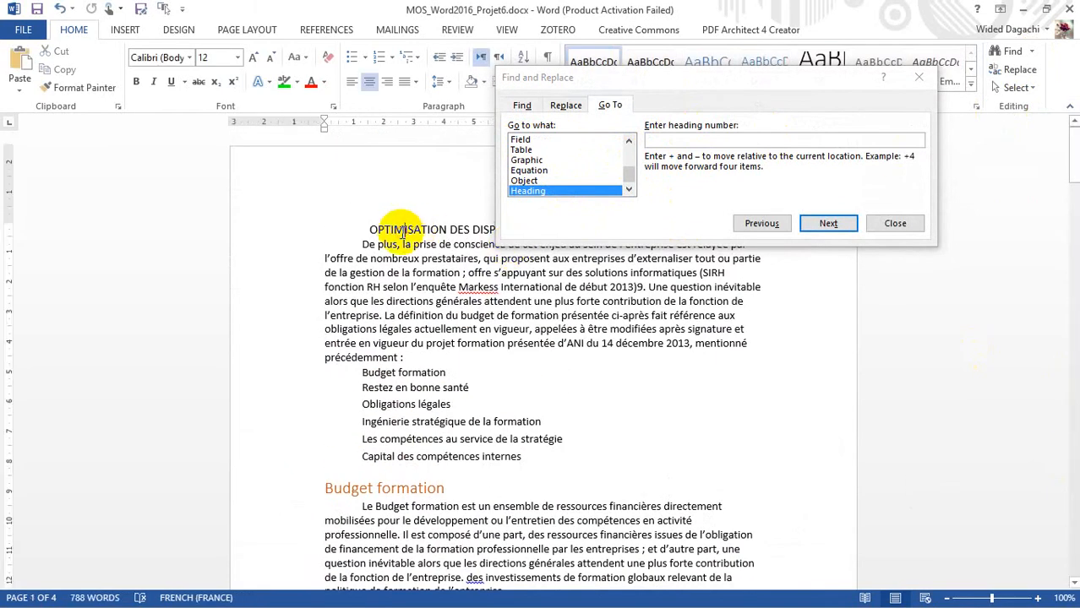
pyautogui.click(697, 139)
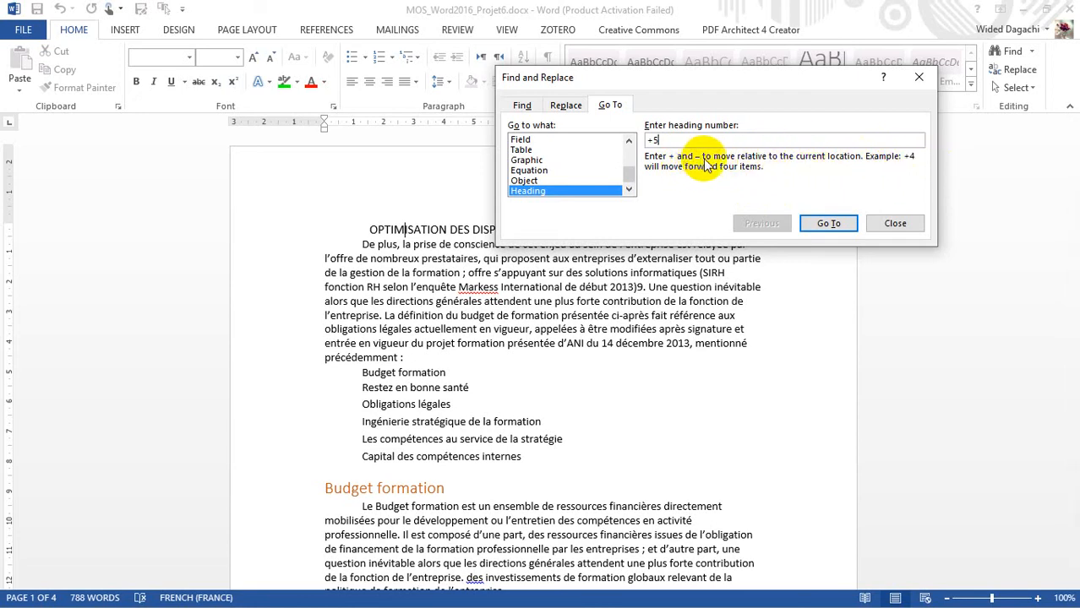
pyautogui.click(824, 225)
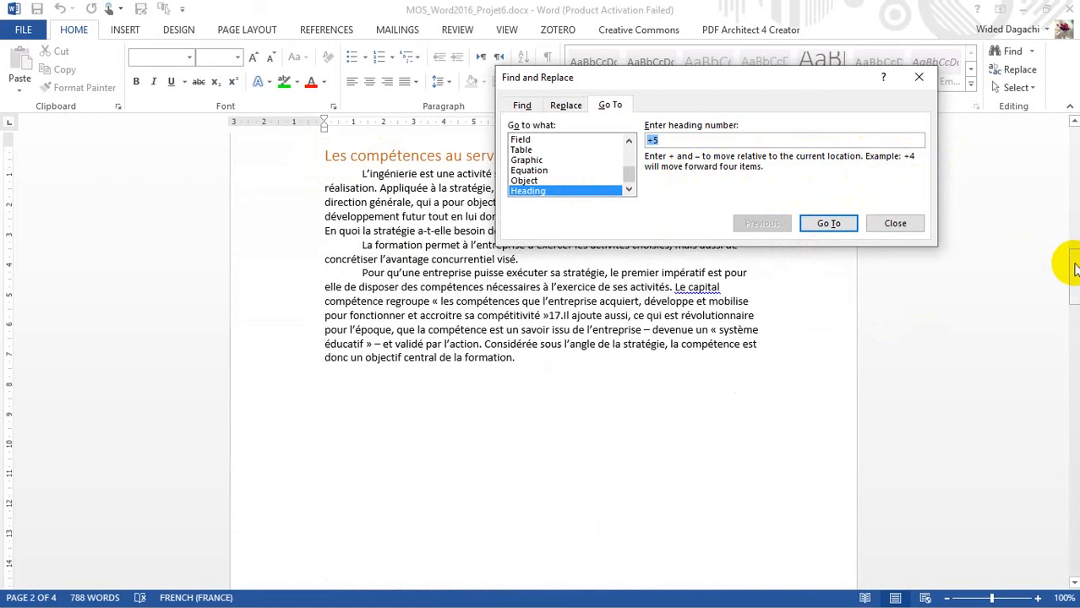
# Look over the document from the task list back to the title and repeat the Go To jump to heading +5
pyautogui.moveTo(1073, 269); pyautogui.dragTo(1074, 463)
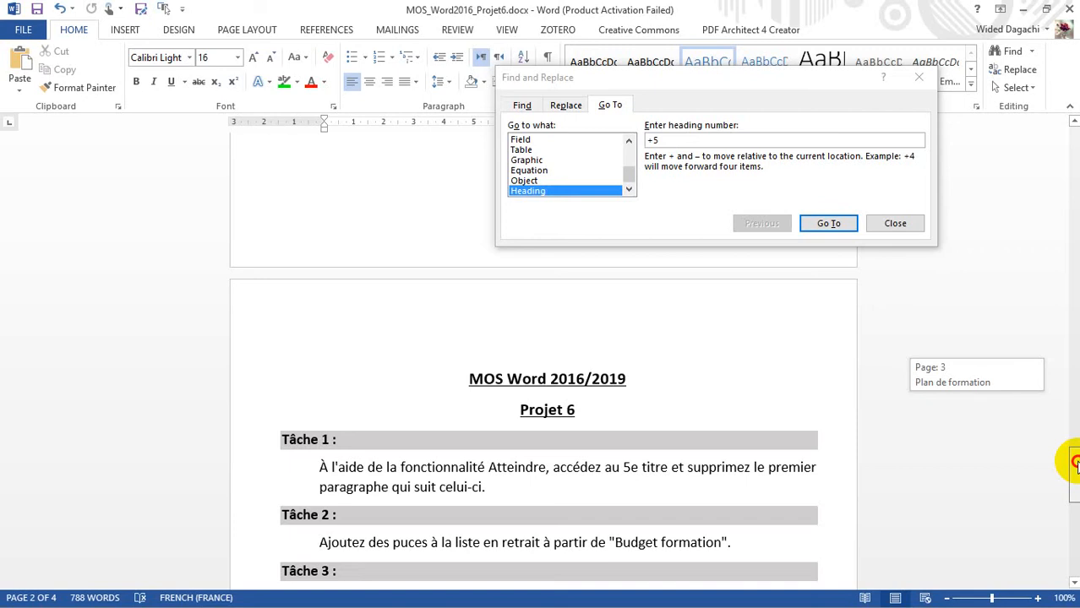
pyautogui.moveTo(1074, 463); pyautogui.dragTo(1074, 152)
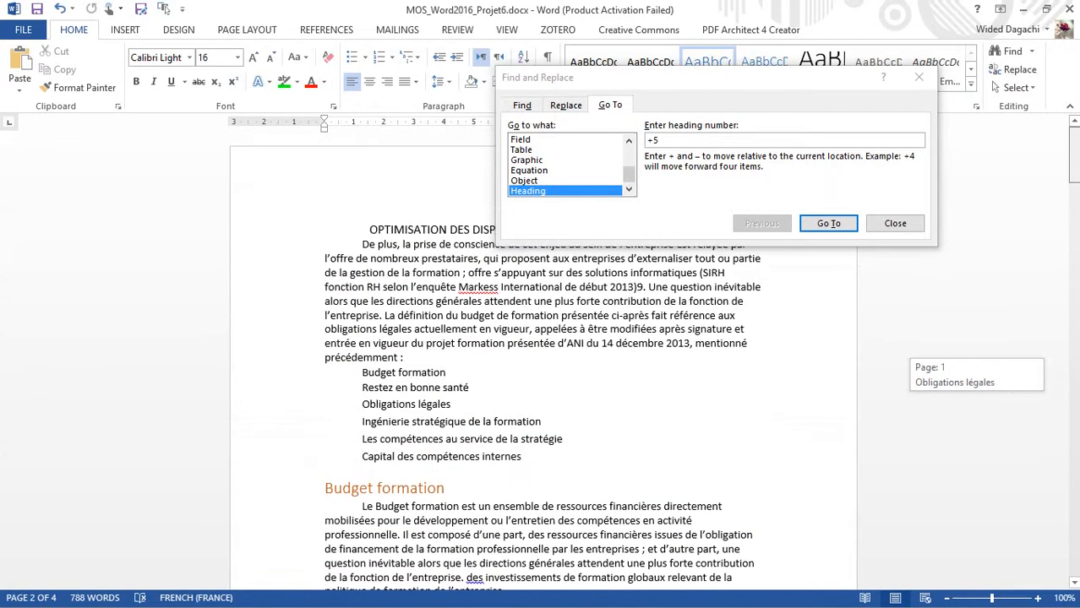
pyautogui.click(828, 224)
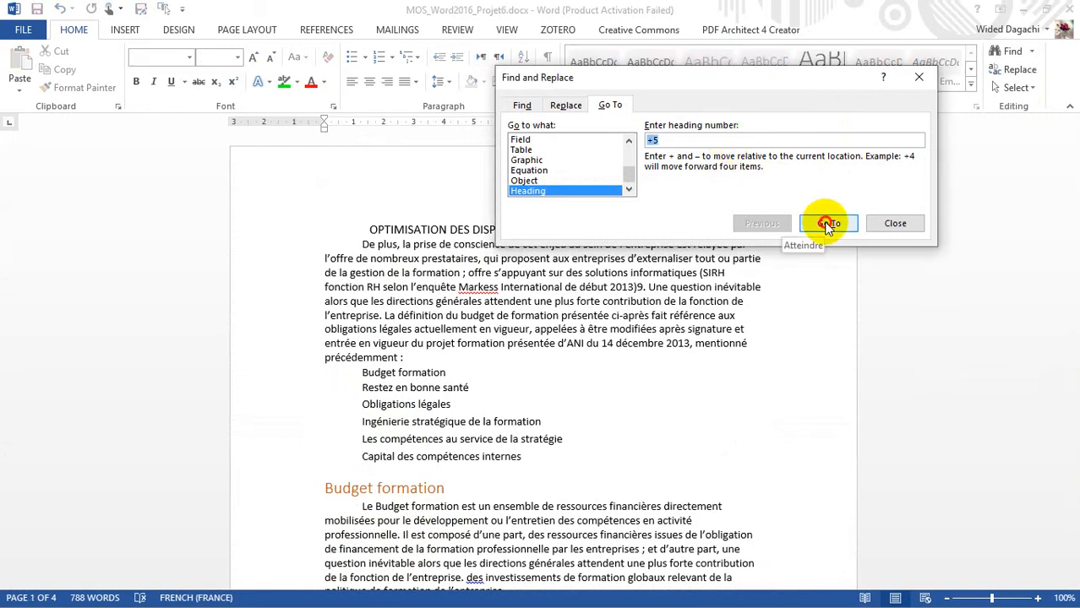
pyautogui.click(828, 224)
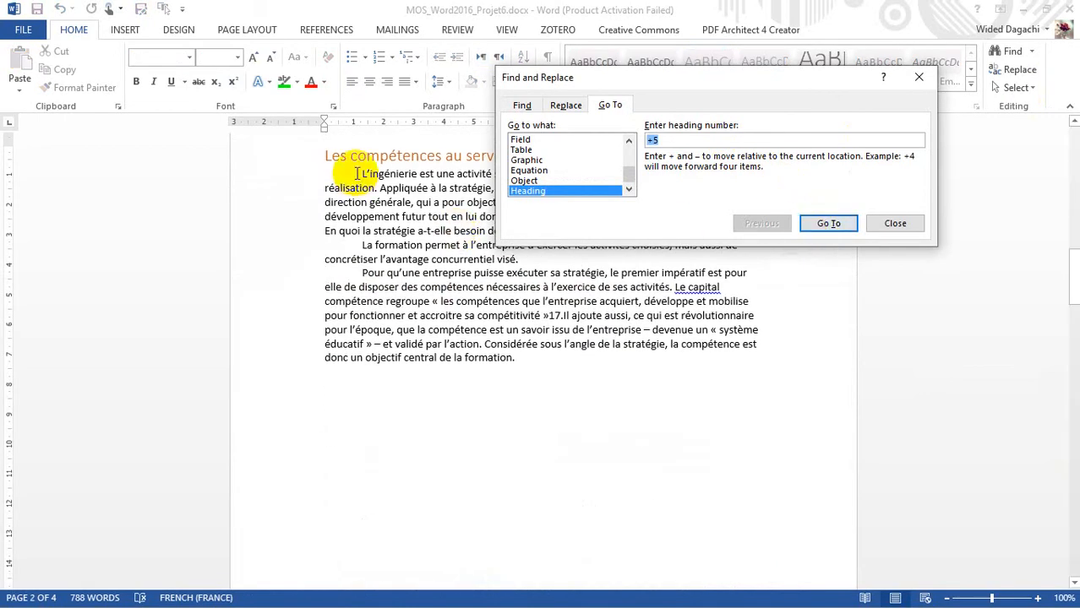
# Close the Go To dialog and delete the first paragraph under the heading "Les compétences au service de la stratégie"
pyautogui.click(894, 221)
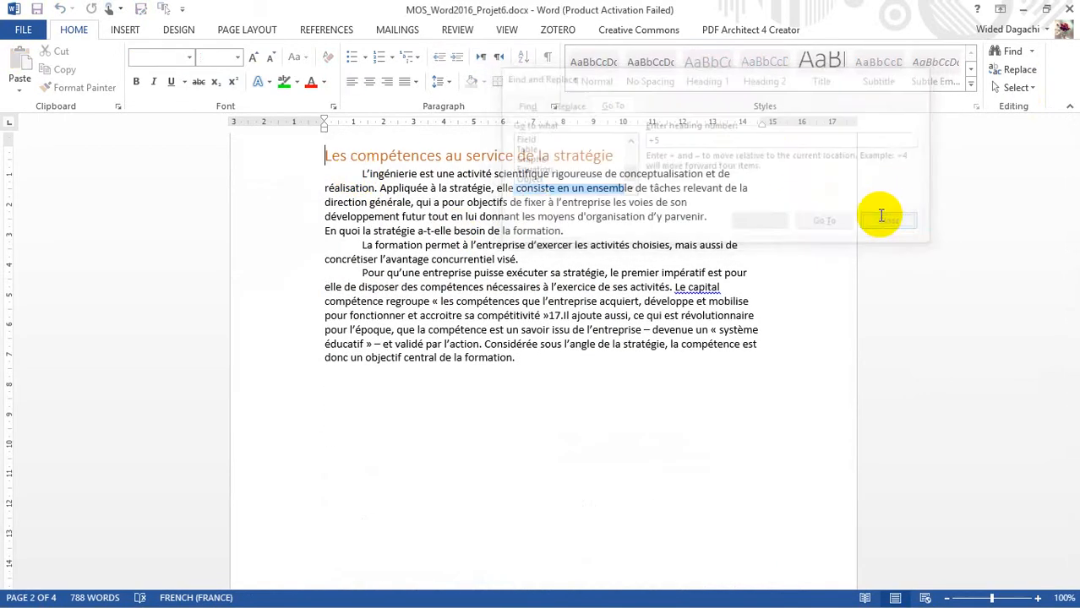
pyautogui.moveTo(364, 174); pyautogui.dragTo(681, 229)
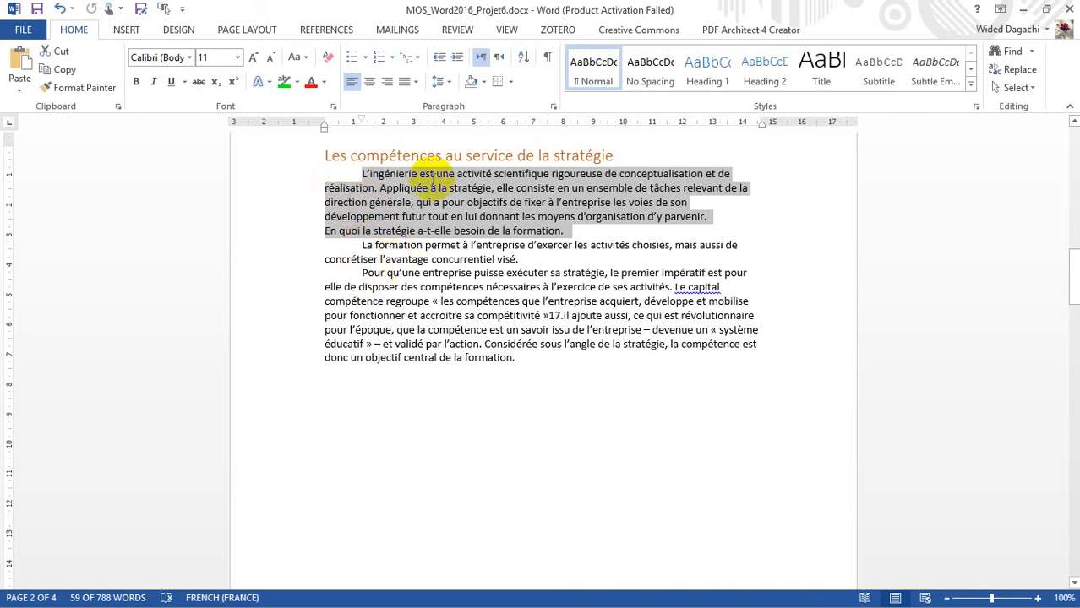
pyautogui.press('Delete')
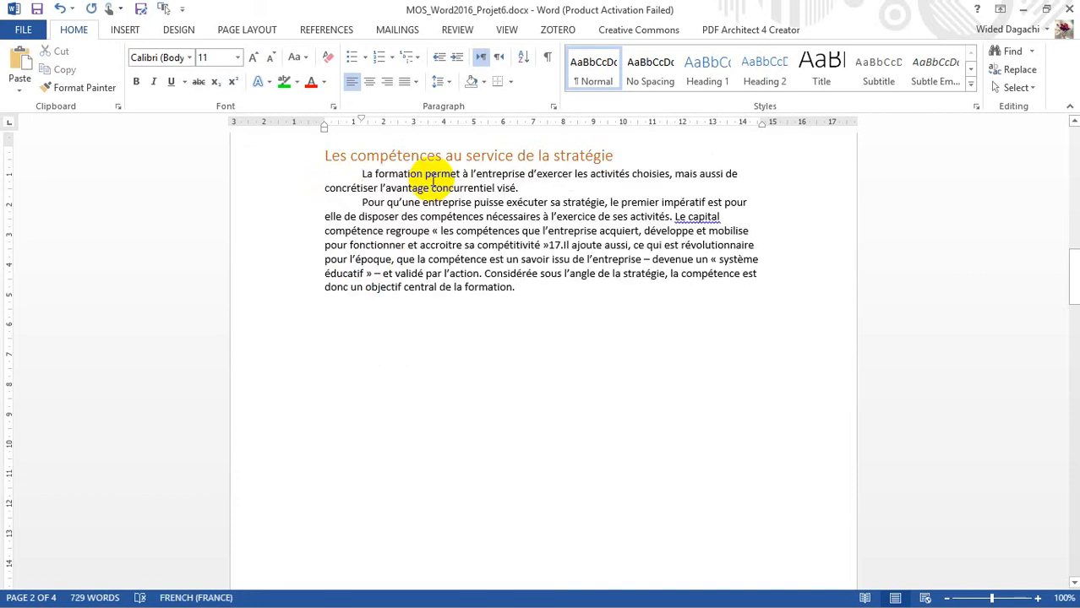
# Highlight the "Tâche 1 :" label in the task list on the last page in bright green
pyautogui.press('pagedown')
pyautogui.press('pagedown')
pyautogui.press('pagedown')
pyautogui.press('pagedown')
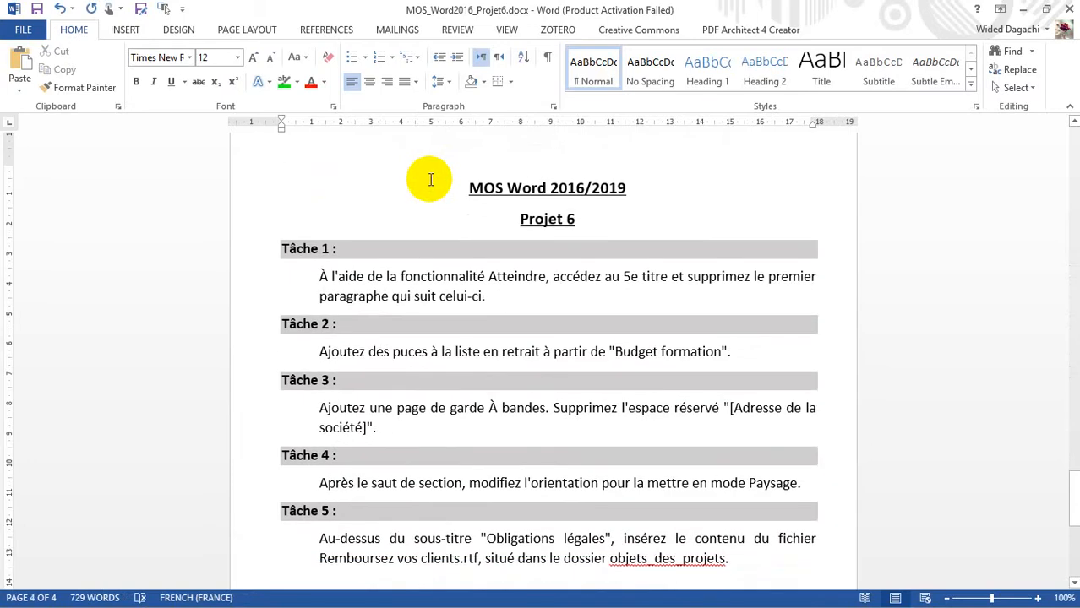
pyautogui.moveTo(332, 247); pyautogui.dragTo(285, 246)
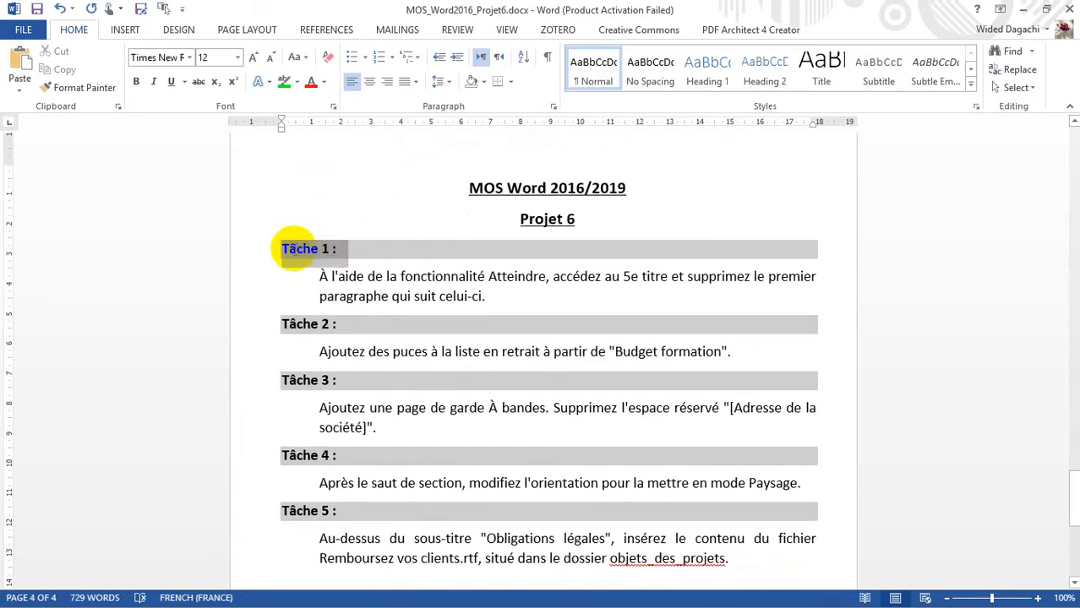
pyautogui.click(284, 81)
pyautogui.click(341, 328)
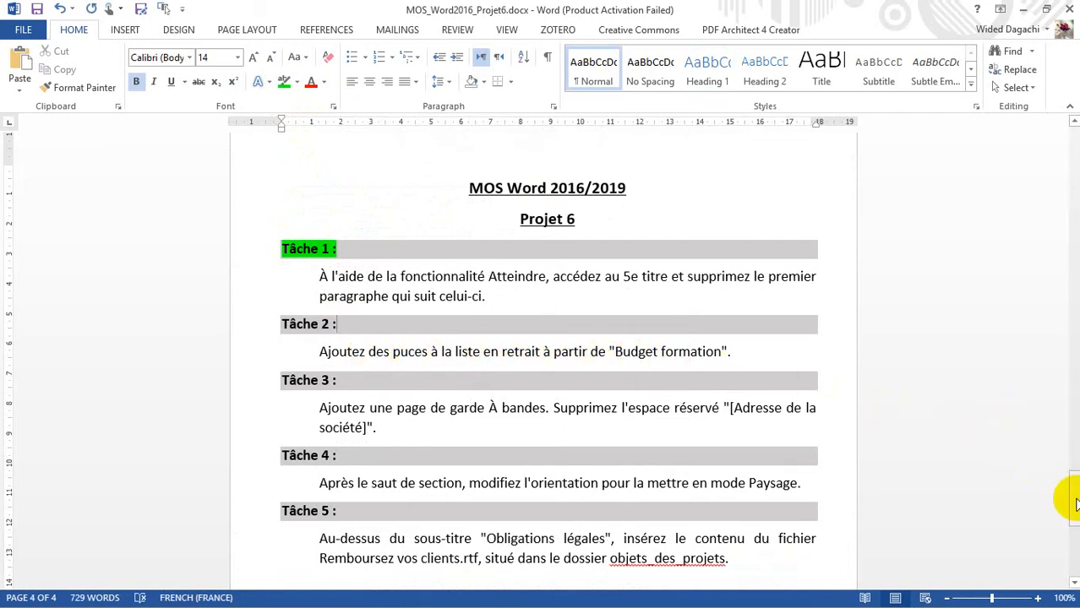
# Apply dash bullets to the indented list from "Budget formation" to "Capital des compétences internes" on the first page
pyautogui.moveTo(1075, 505); pyautogui.dragTo(1071, 117)
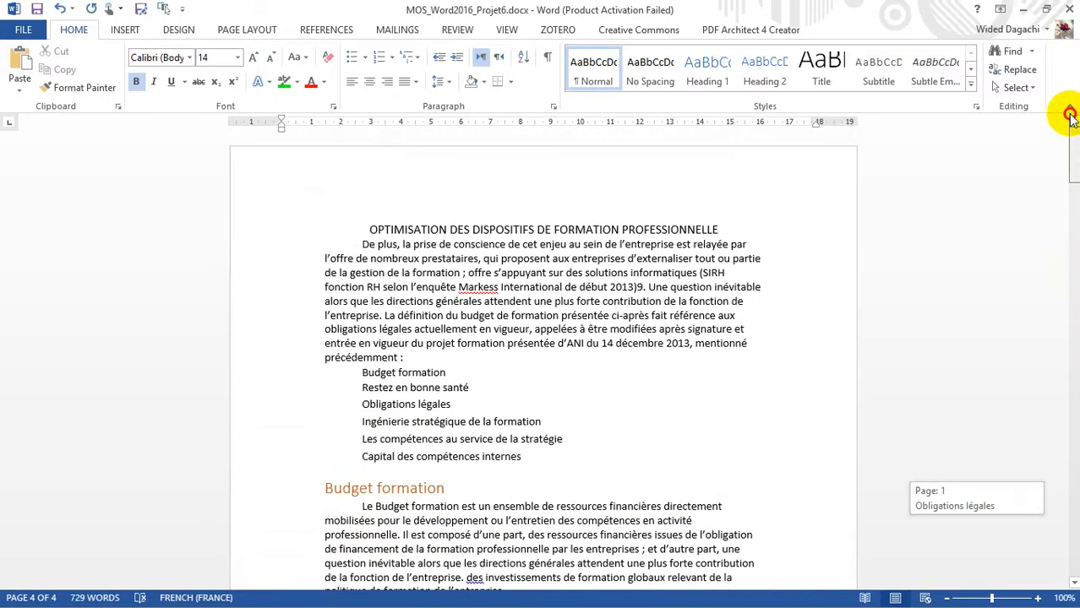
pyautogui.click(361, 373)
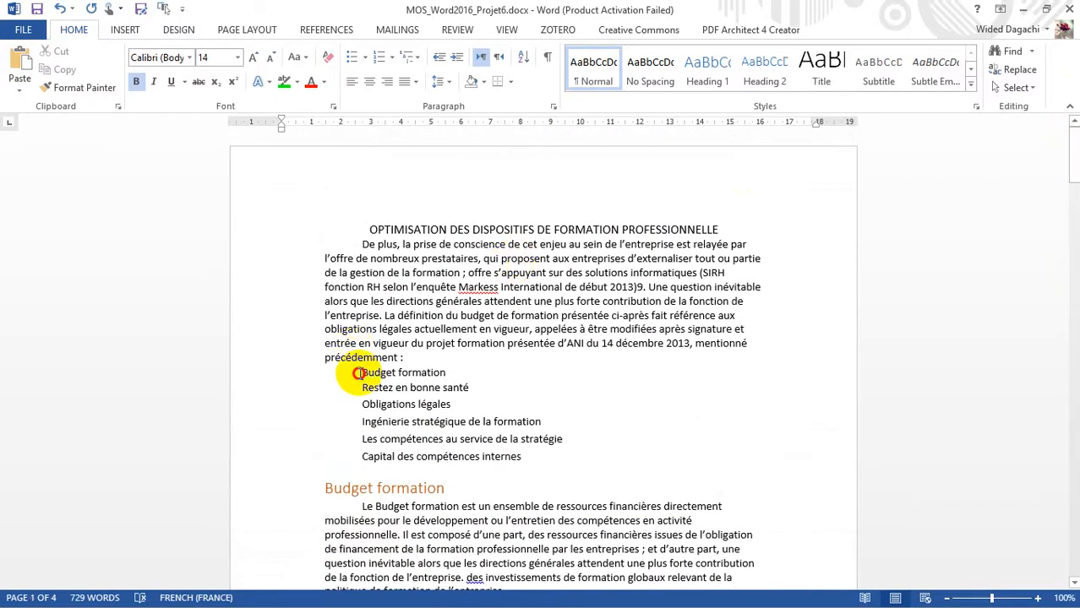
pyautogui.moveTo(358, 373); pyautogui.dragTo(526, 456)
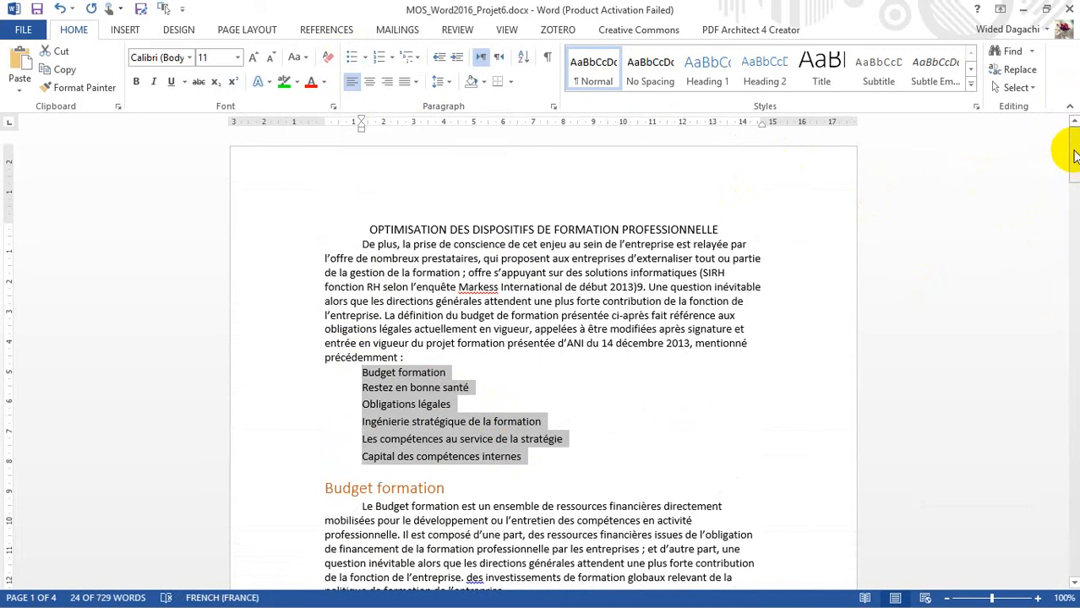
pyautogui.moveTo(1074, 156)
pyautogui.mouseDown()
pyautogui.moveTo(1073, 519)
pyautogui.moveTo(1075, 140)
pyautogui.mouseUp()
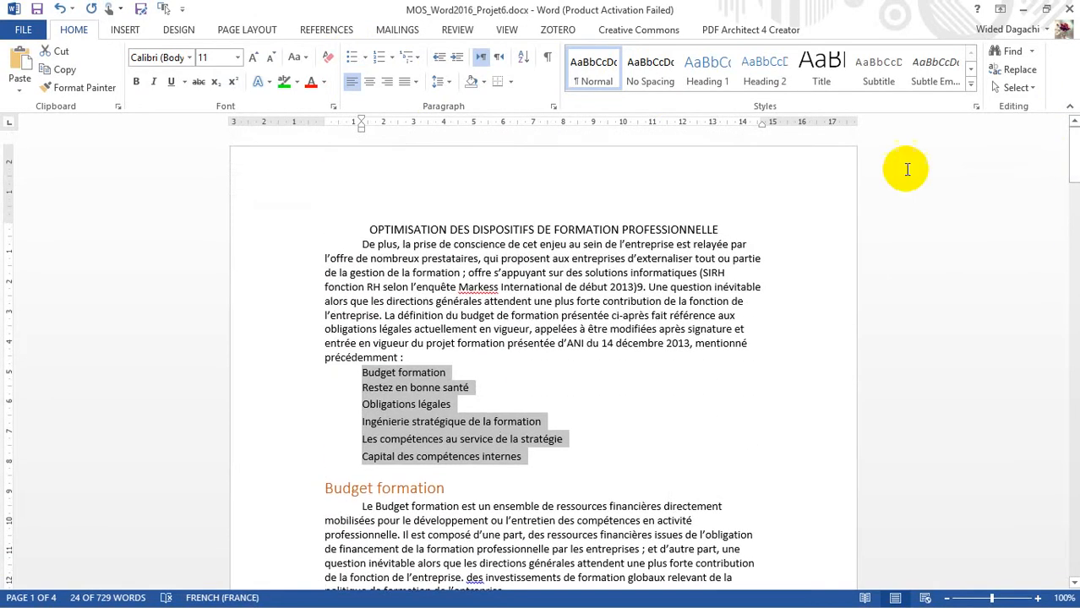
pyautogui.click(365, 61)
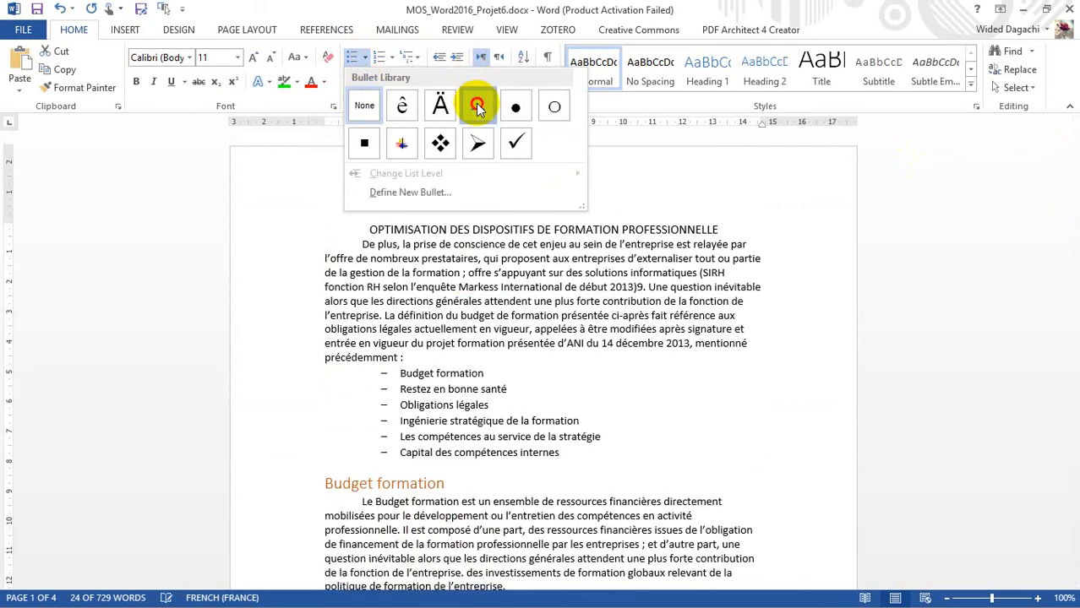
pyautogui.click(477, 107)
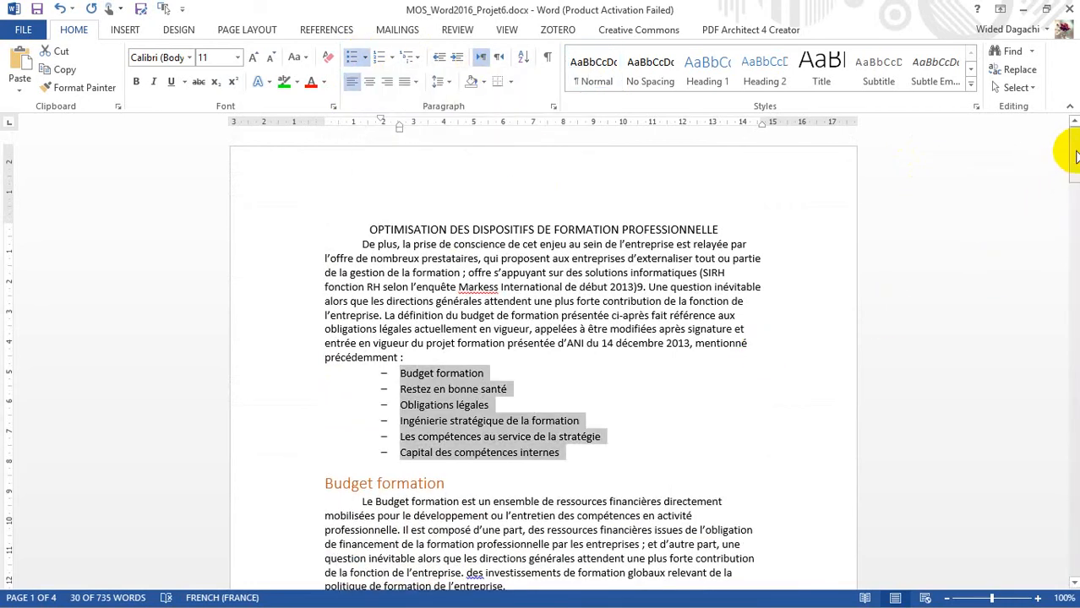
# Highlight the "Tâche 2 :" label in the task list in bright green
pyautogui.moveTo(1074, 156); pyautogui.dragTo(1075, 524)
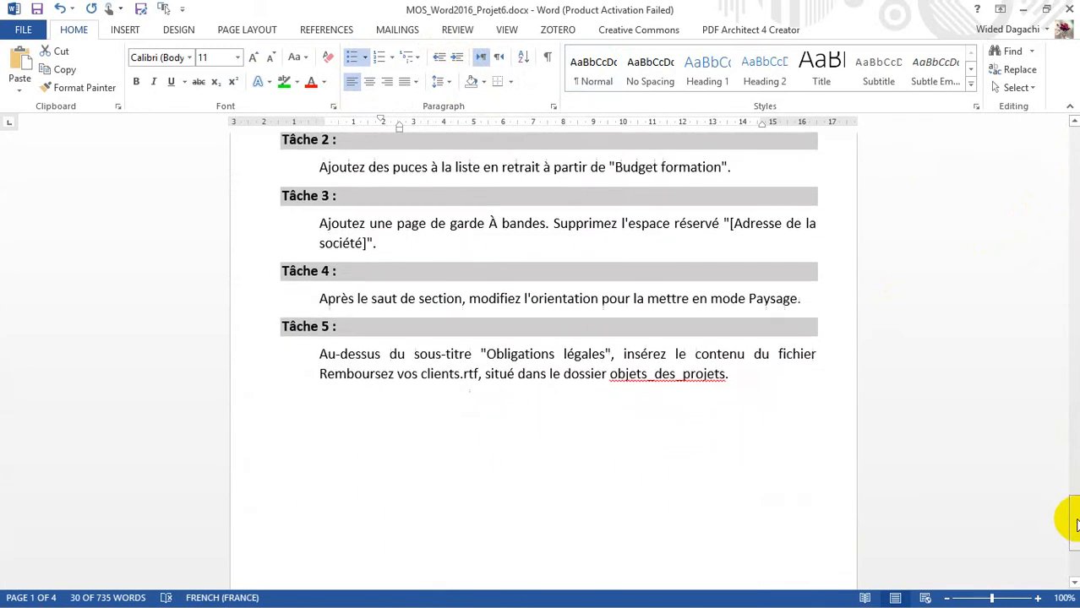
pyautogui.click(1071, 121)
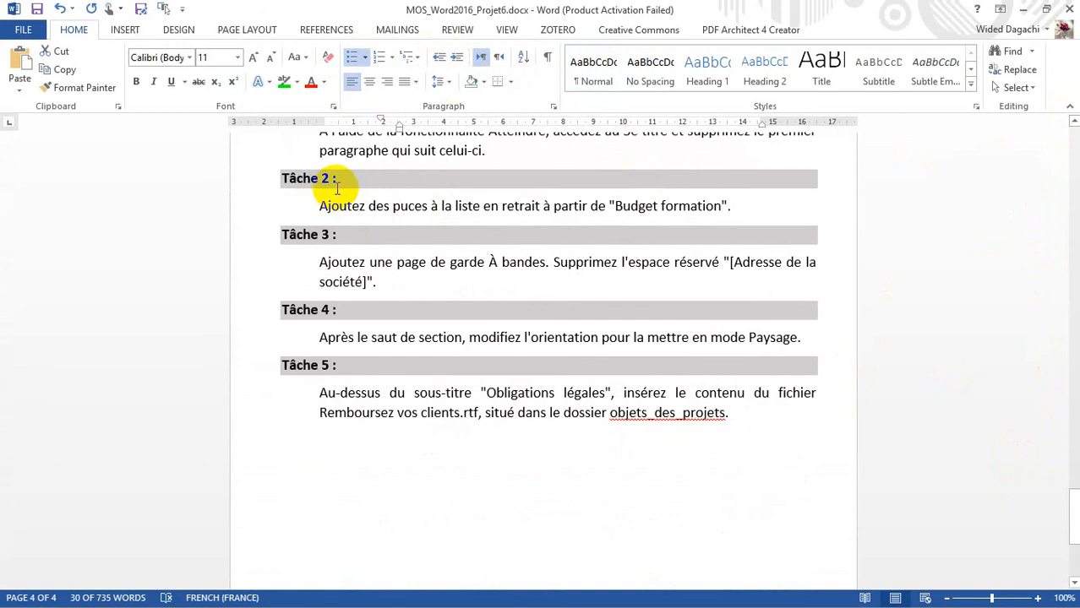
pyautogui.moveTo(344, 177); pyautogui.dragTo(282, 178)
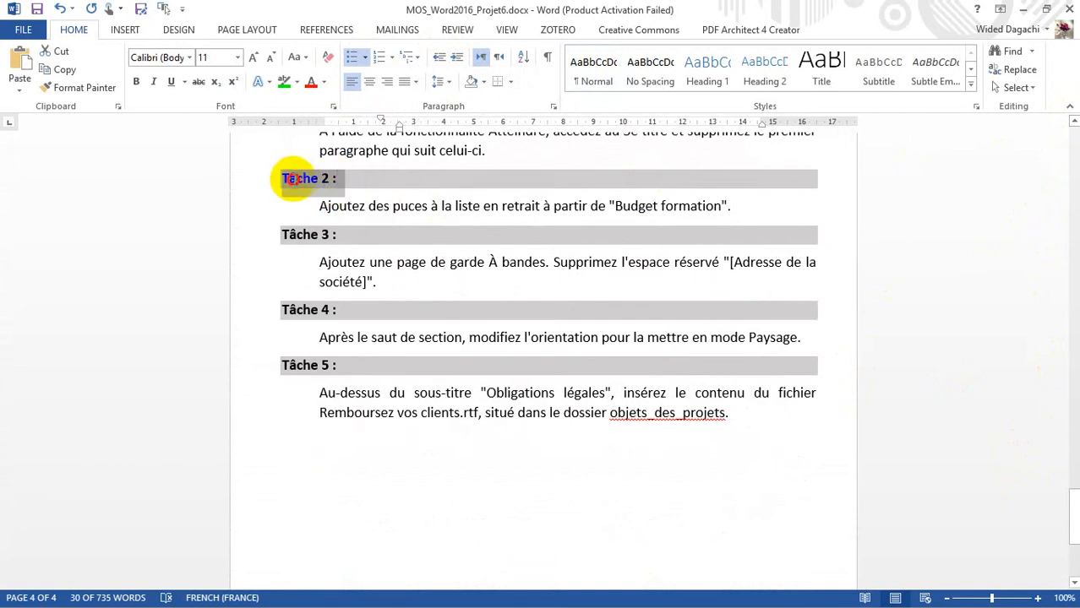
pyautogui.click(284, 82)
pyautogui.click(348, 264)
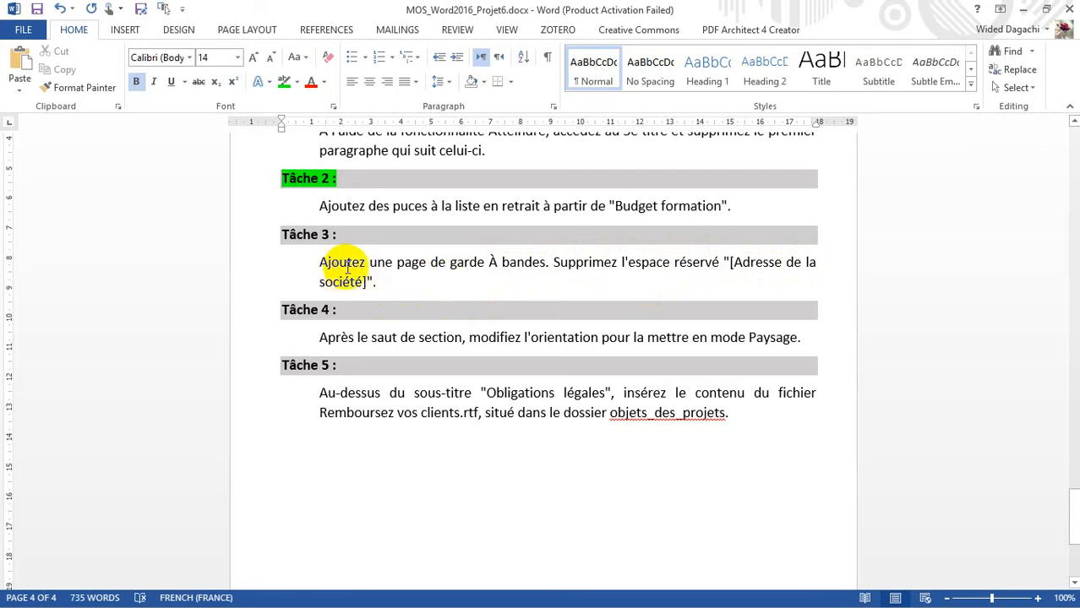
# Insert the built-in Banded cover page at the start of the document
pyautogui.click(122, 31)
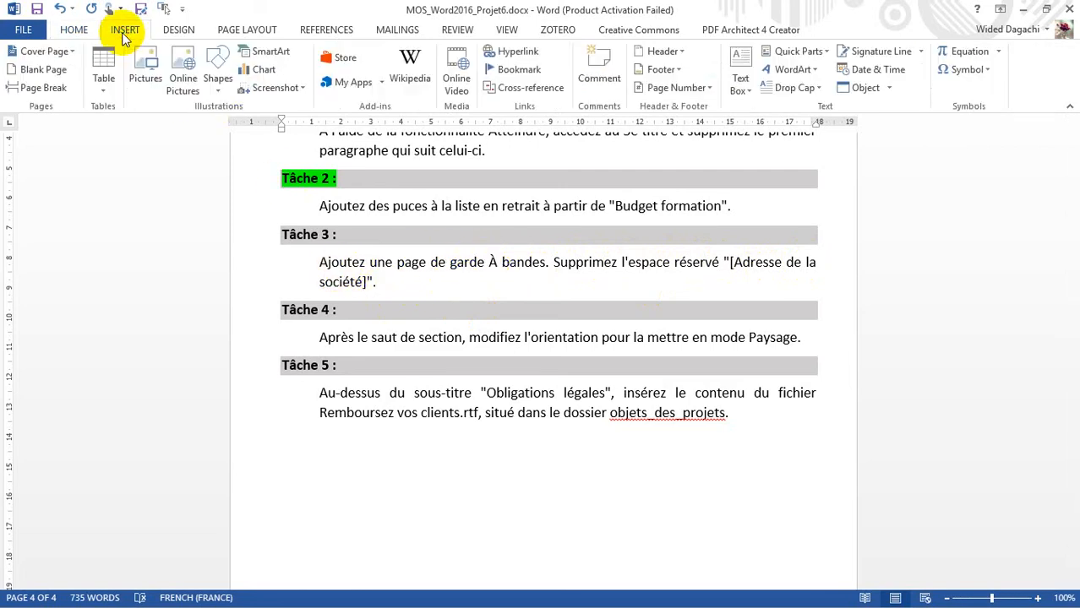
pyautogui.click(72, 56)
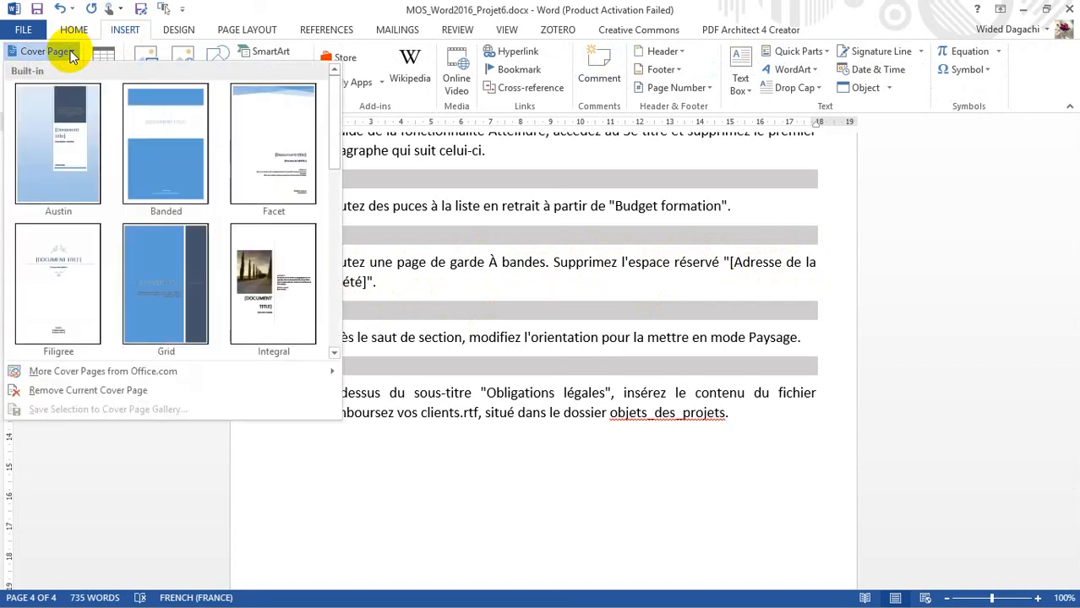
pyautogui.click(171, 166)
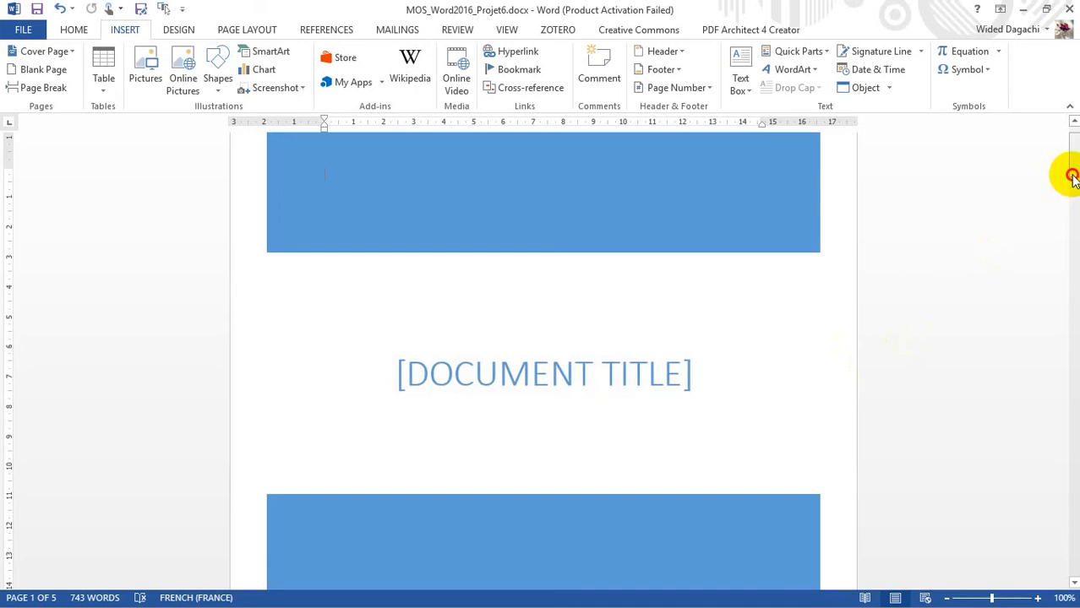
# Delete the "[Company address]" placeholder from the lower blue band of the cover page
pyautogui.moveTo(1072, 177); pyautogui.dragTo(1073, 221)
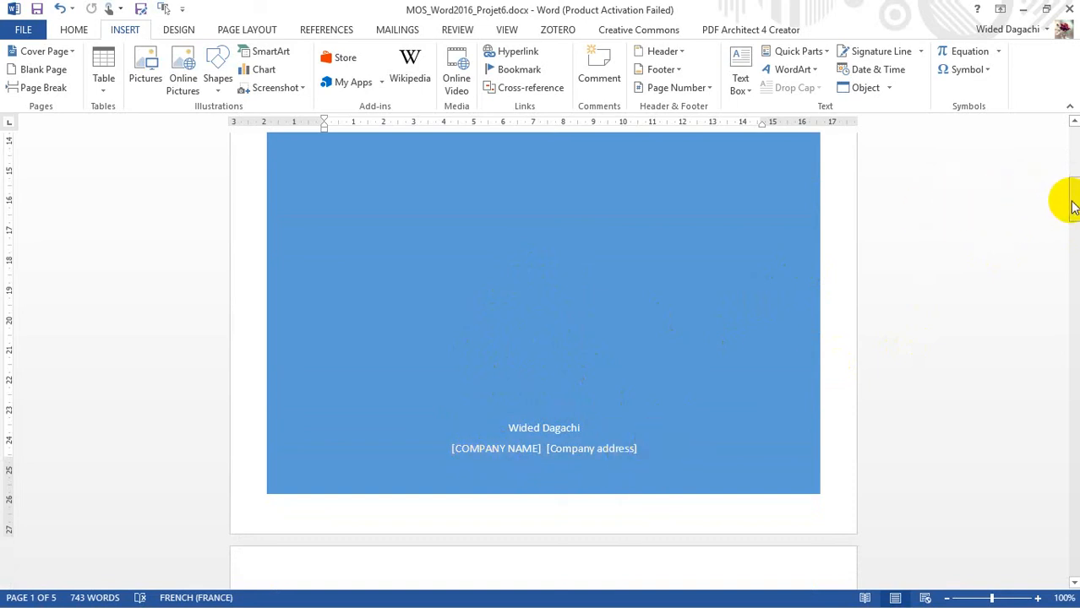
pyautogui.moveTo(1071, 205)
pyautogui.mouseDown()
pyautogui.moveTo(1073, 504)
pyautogui.moveTo(1073, 191)
pyautogui.moveTo(1068, 210)
pyautogui.mouseUp()
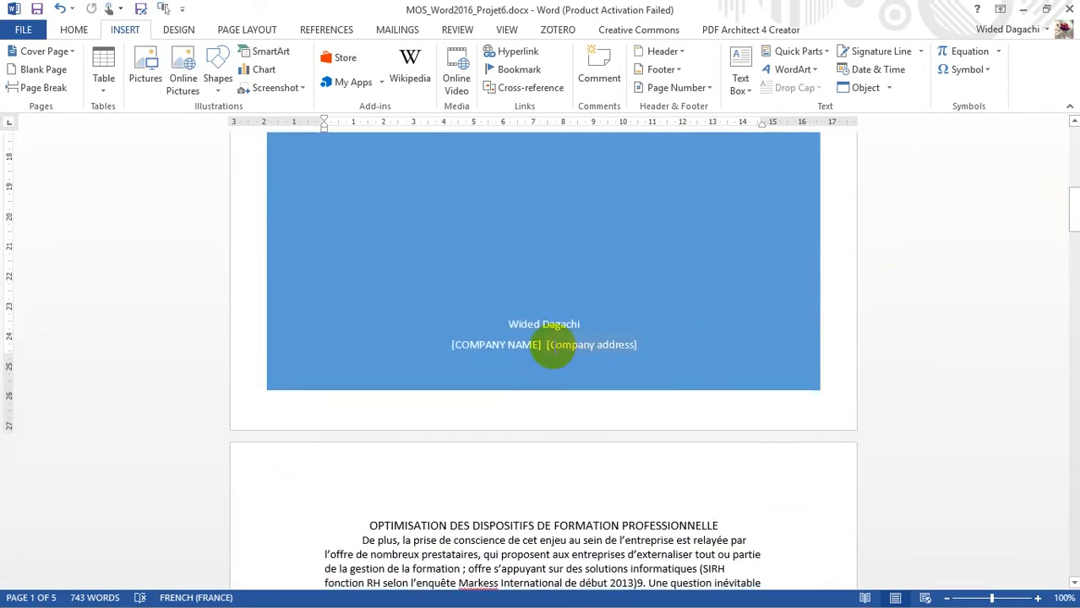
pyautogui.click(552, 346)
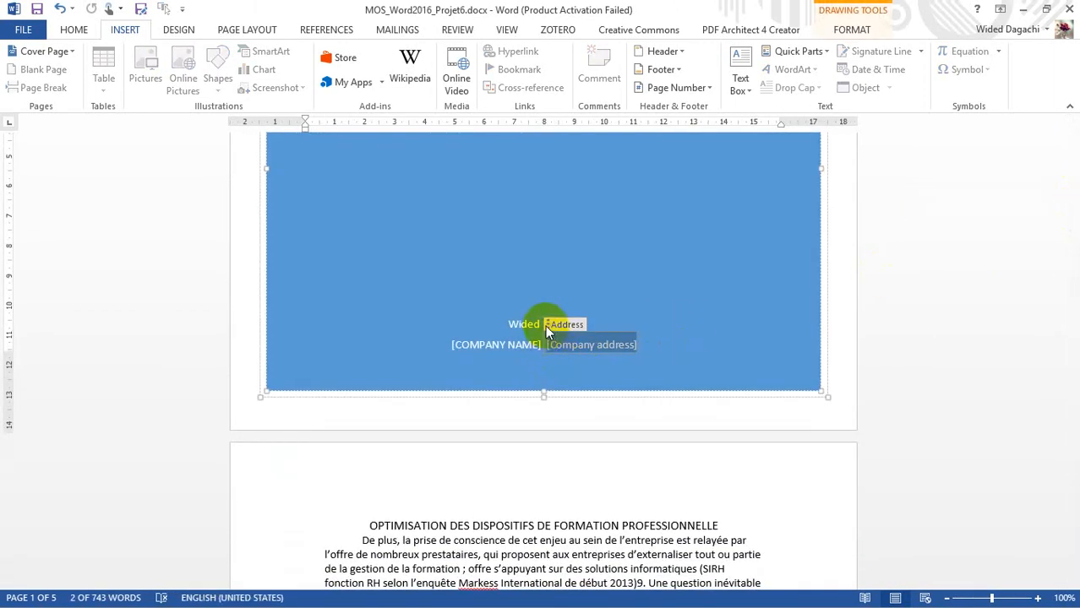
pyautogui.click(546, 324)
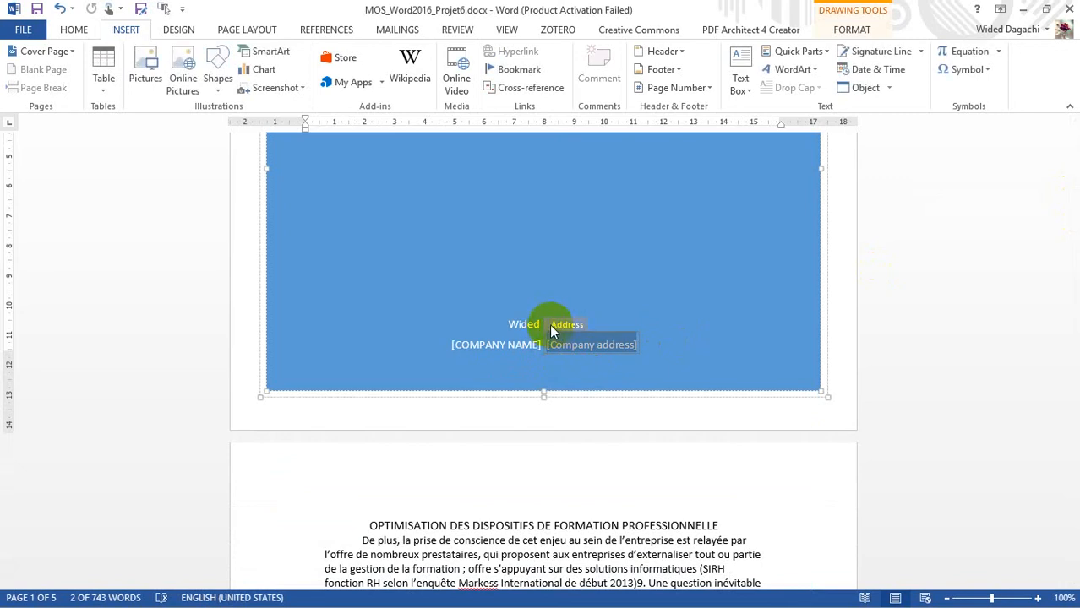
pyautogui.press('Delete')
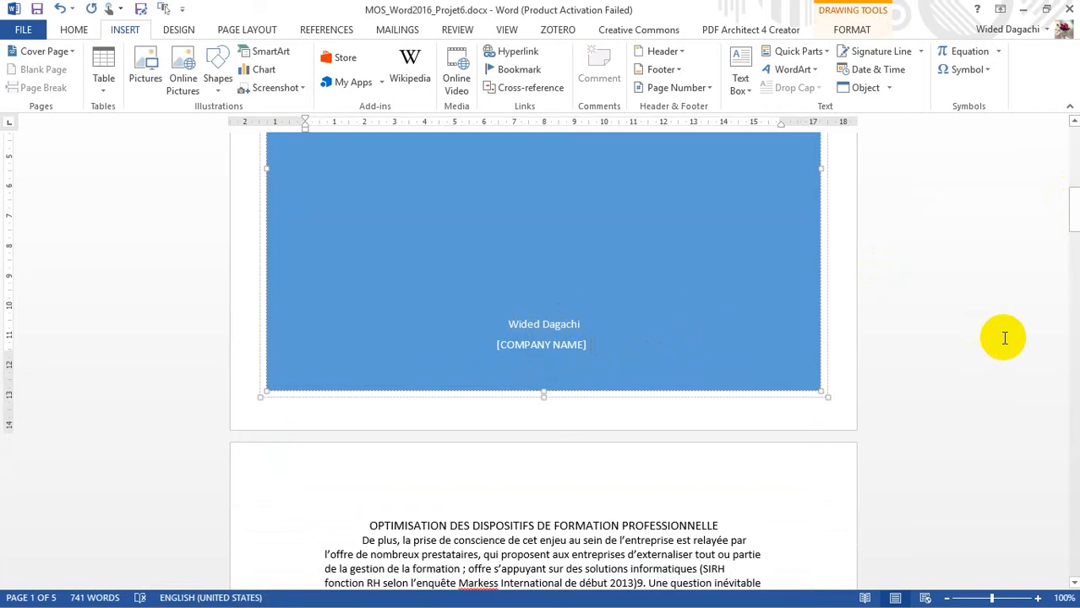
# Highlight the "Tâche 3 :" label in the task list on the last page in bright green
pyautogui.moveTo(1072, 224); pyautogui.dragTo(1072, 541)
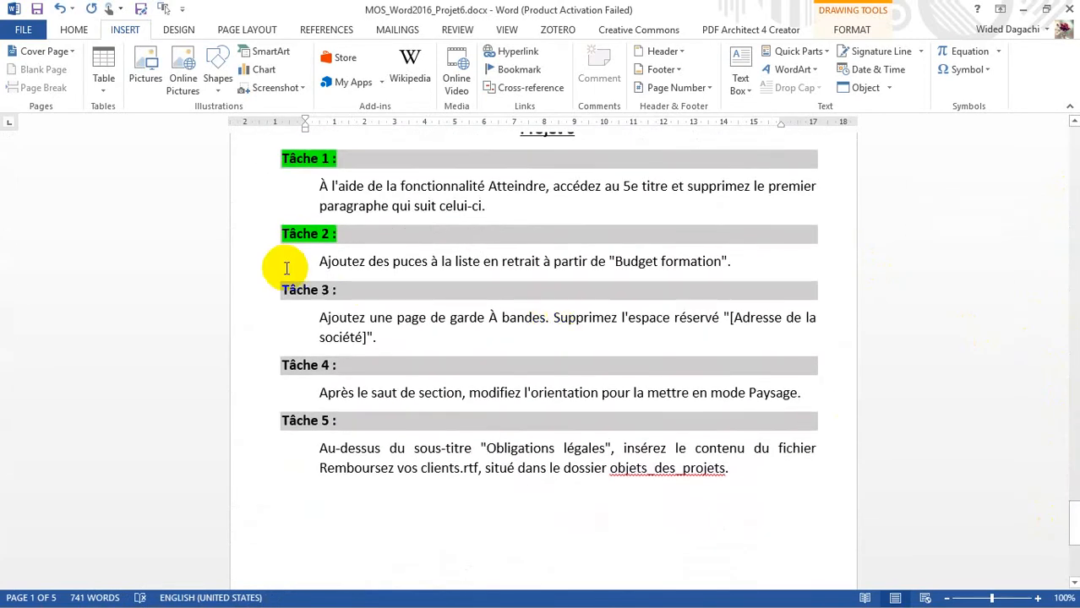
pyautogui.tripleClick(313, 290)
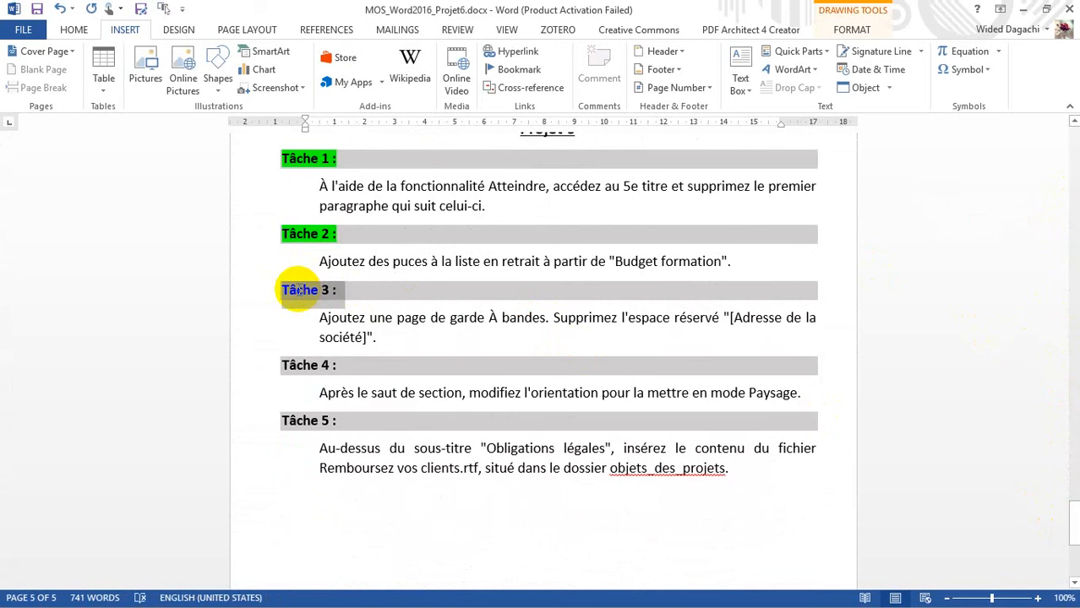
pyautogui.click(73, 30)
pyautogui.click(284, 81)
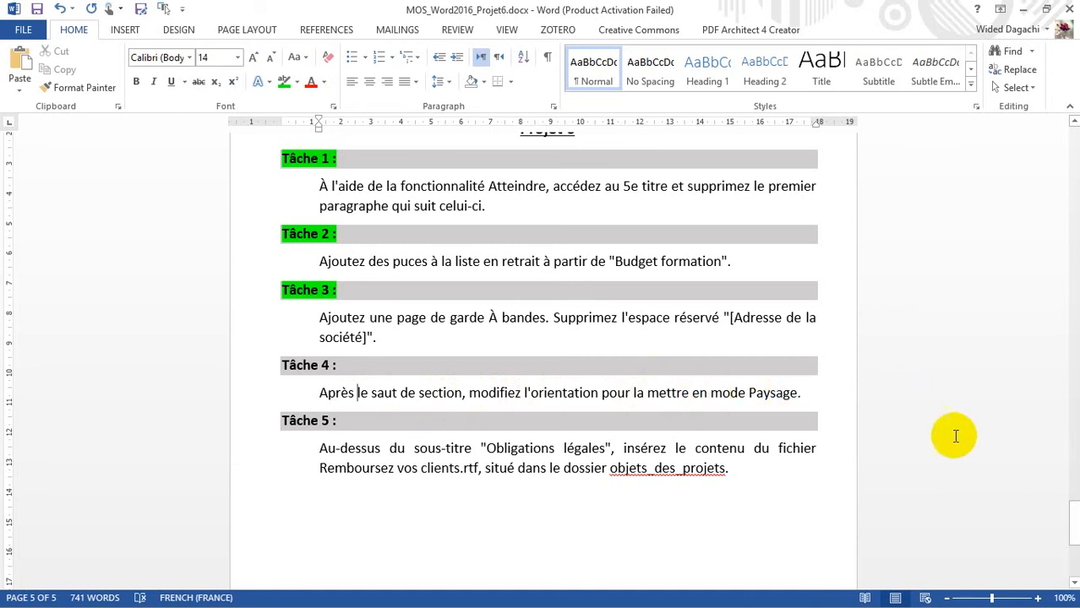
# Change the section containing the heading "Plan de formation" to Landscape orientation
pyautogui.moveTo(1074, 517); pyautogui.dragTo(1074, 412)
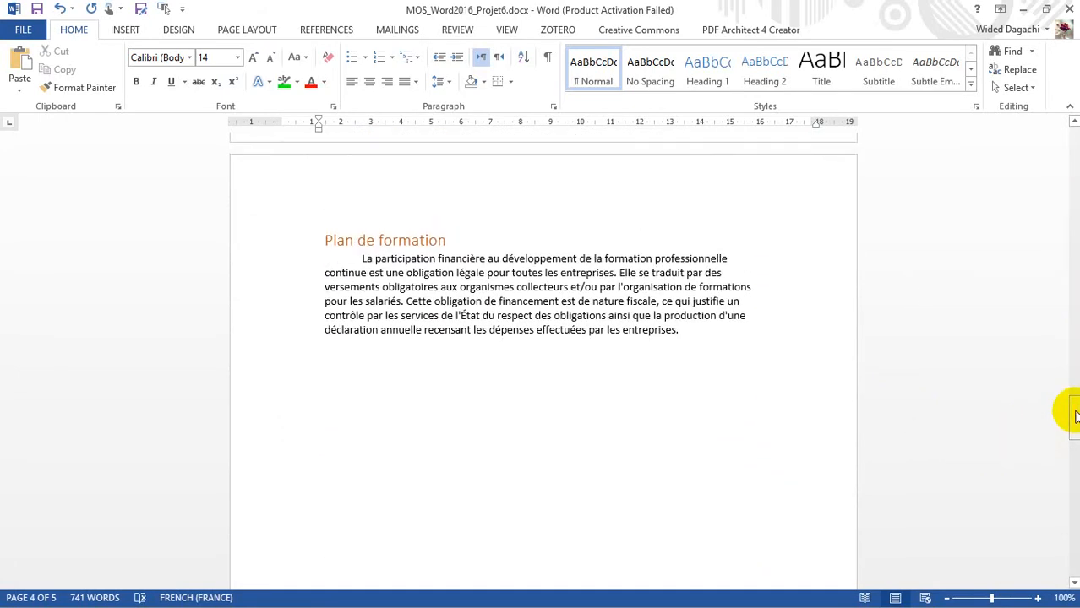
pyautogui.click(344, 240)
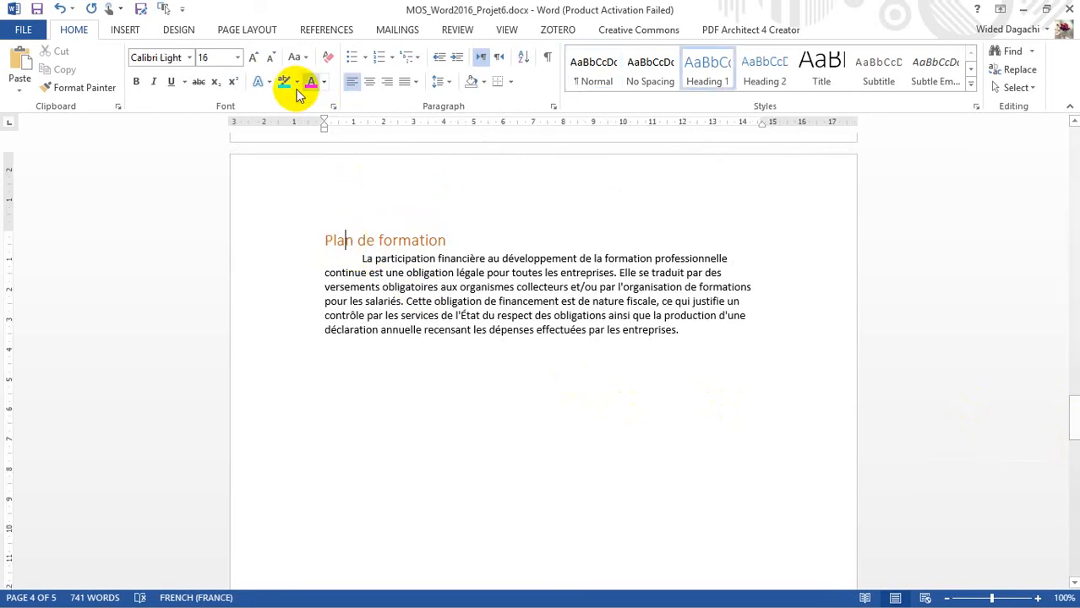
pyautogui.click(252, 32)
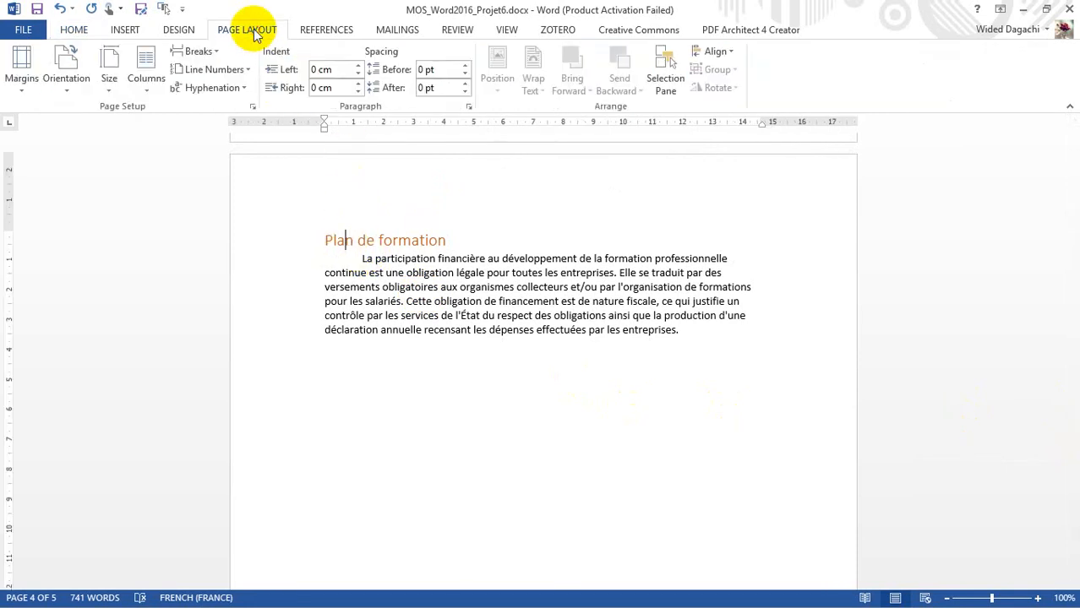
pyautogui.click(69, 67)
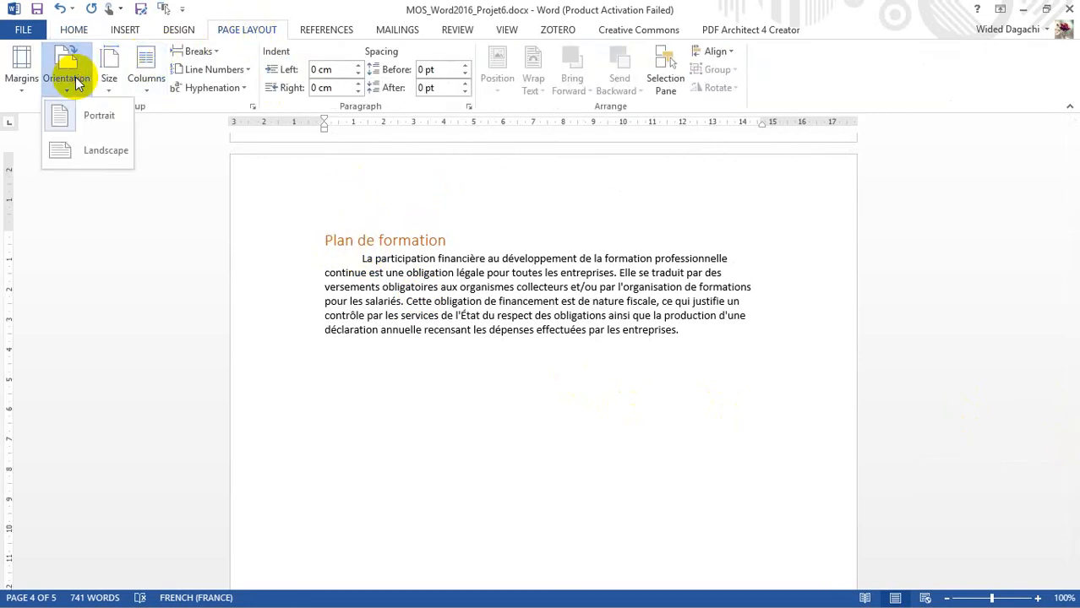
pyautogui.click(87, 156)
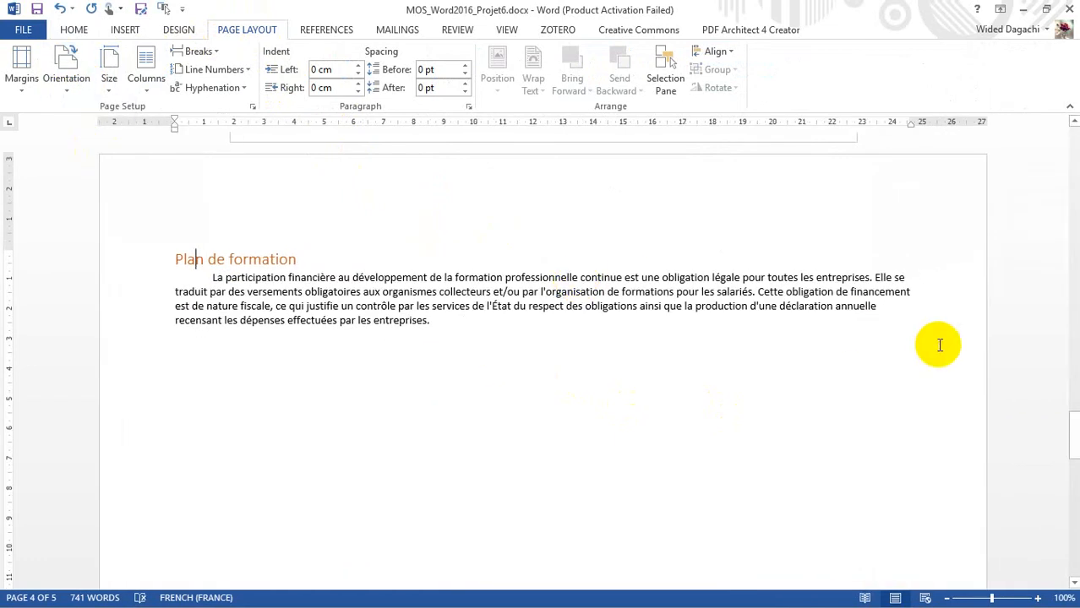
pyautogui.moveTo(1073, 431)
pyautogui.mouseDown()
pyautogui.moveTo(1073, 345)
pyautogui.moveTo(1073, 499)
pyautogui.moveTo(1072, 429)
pyautogui.mouseUp()
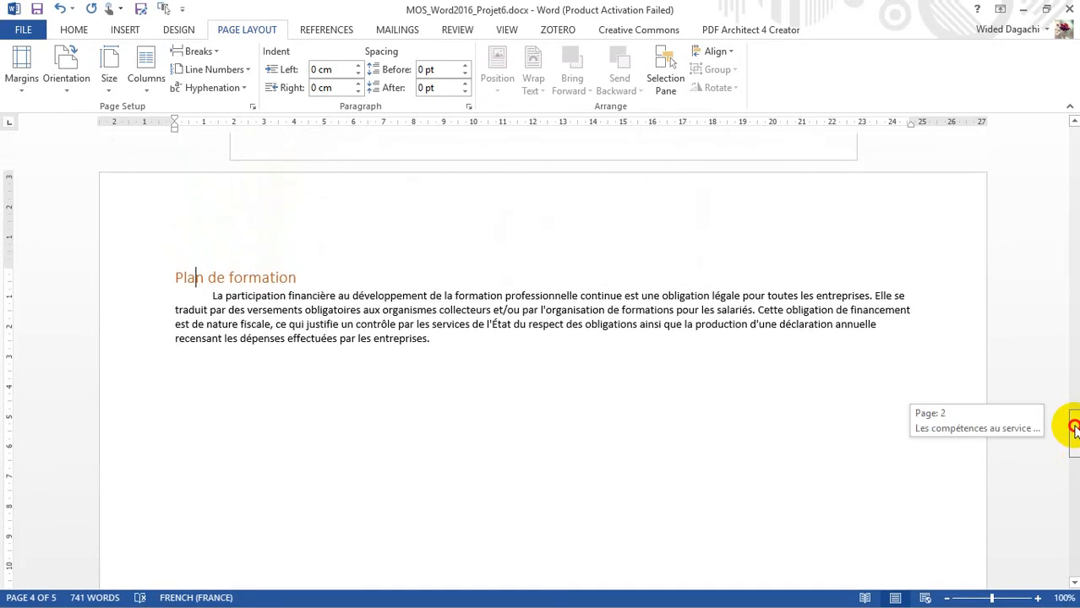
pyautogui.click(69, 85)
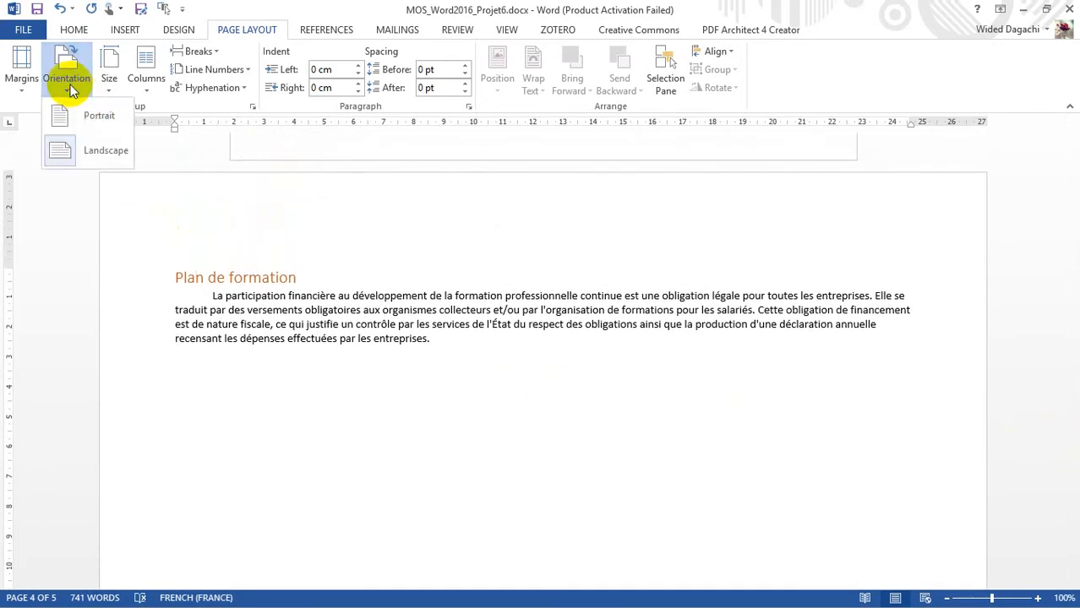
pyautogui.click(102, 121)
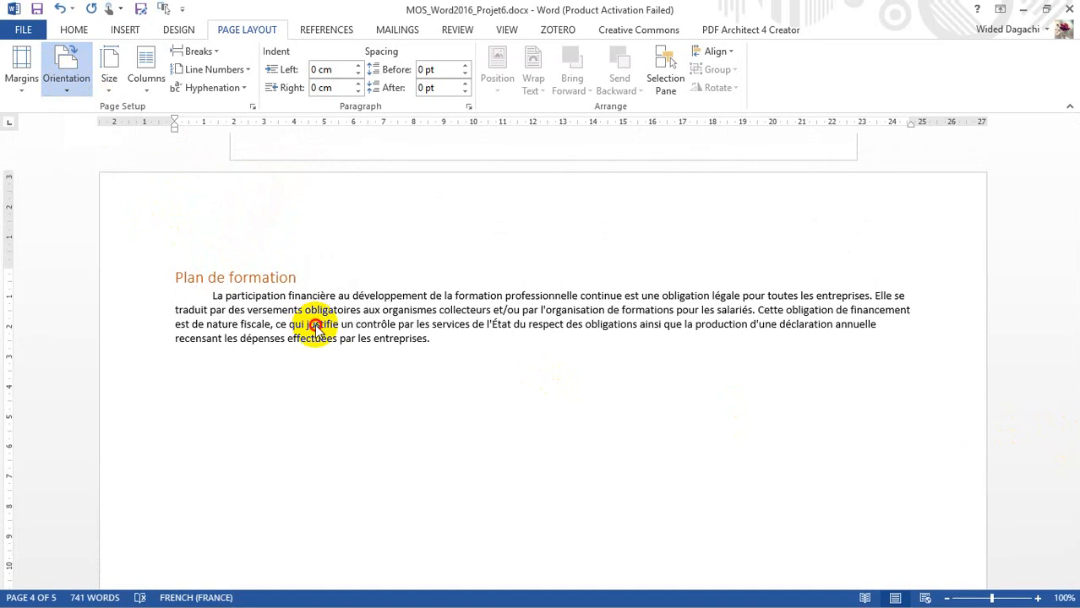
# Highlight the "Tâche 4 :" label in the task list in bright green
pyautogui.moveTo(1074, 437); pyautogui.dragTo(1066, 539)
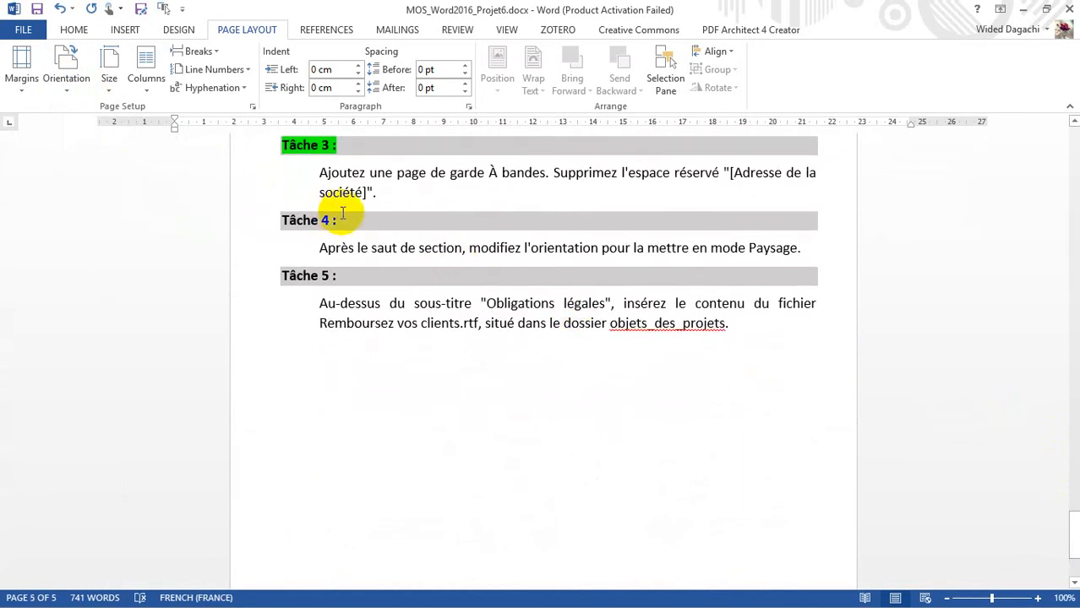
pyautogui.moveTo(341, 217); pyautogui.dragTo(281, 222)
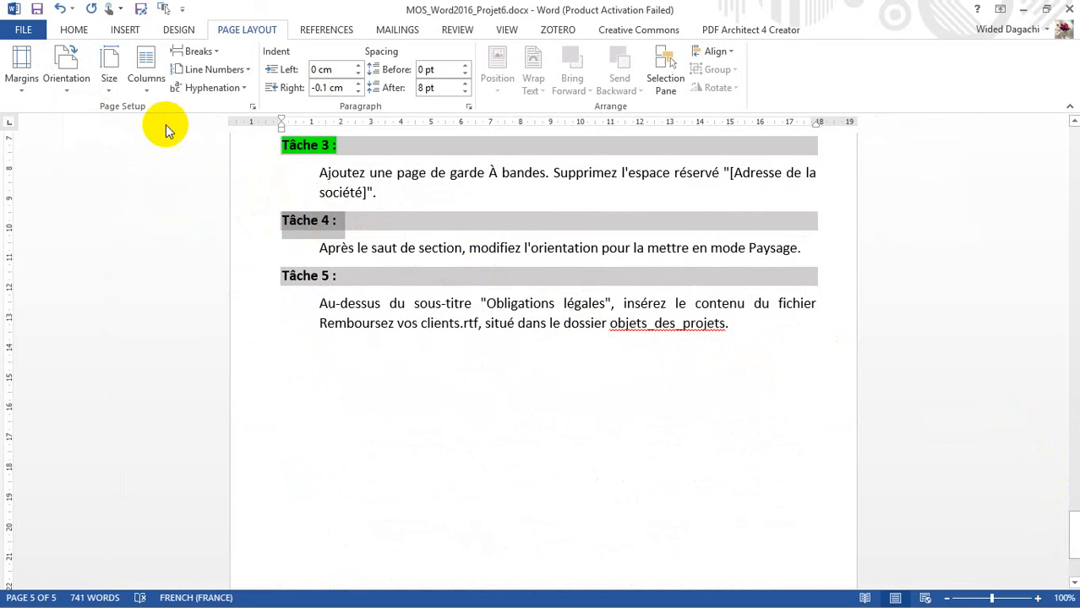
pyautogui.click(76, 30)
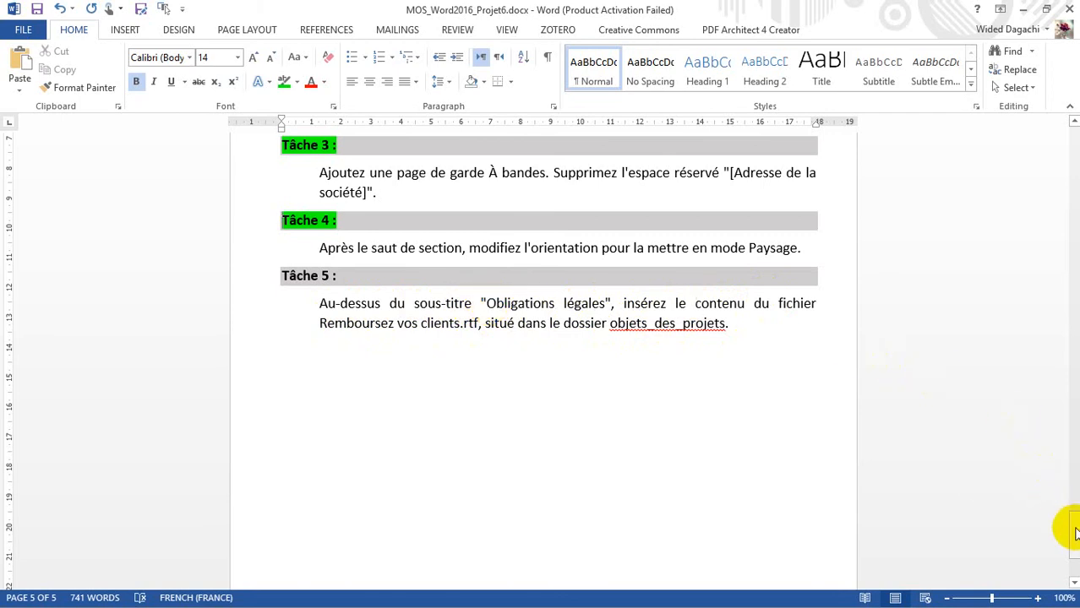
# Insert the text of the file "Remboursez vos clients.rtf" from the objets_des_projets folder directly above the heading "Obligations légales"
pyautogui.moveTo(1075, 533); pyautogui.dragTo(1071, 267)
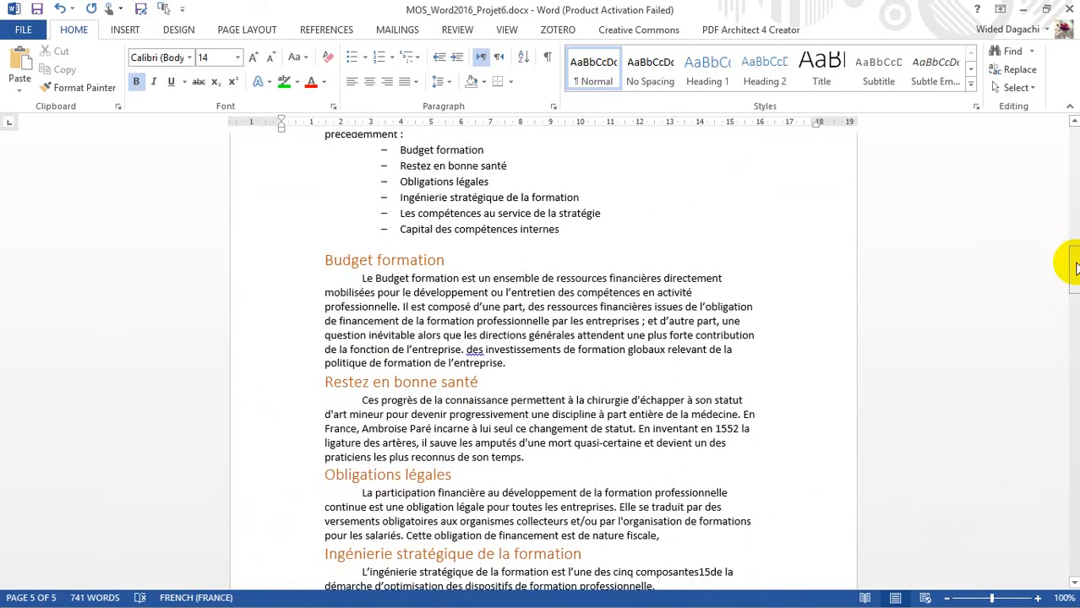
pyautogui.click(326, 476)
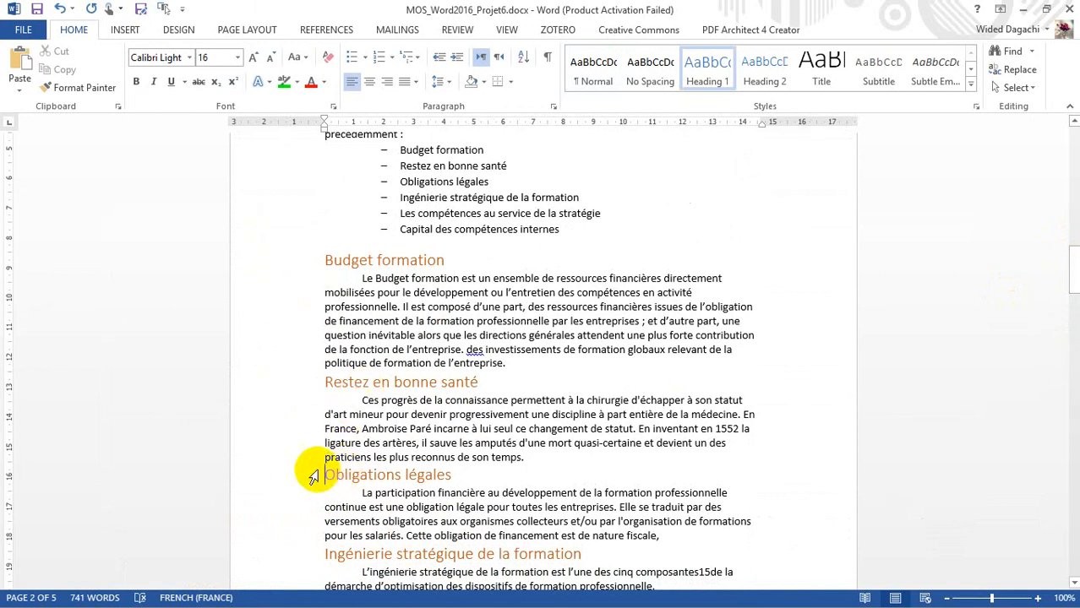
pyautogui.click(123, 32)
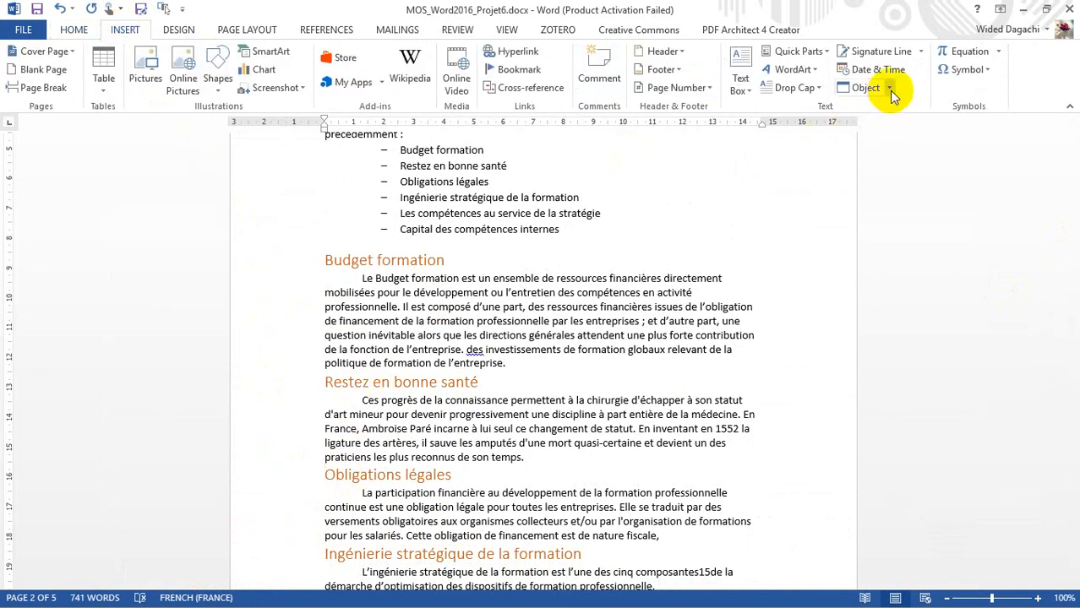
pyautogui.click(886, 126)
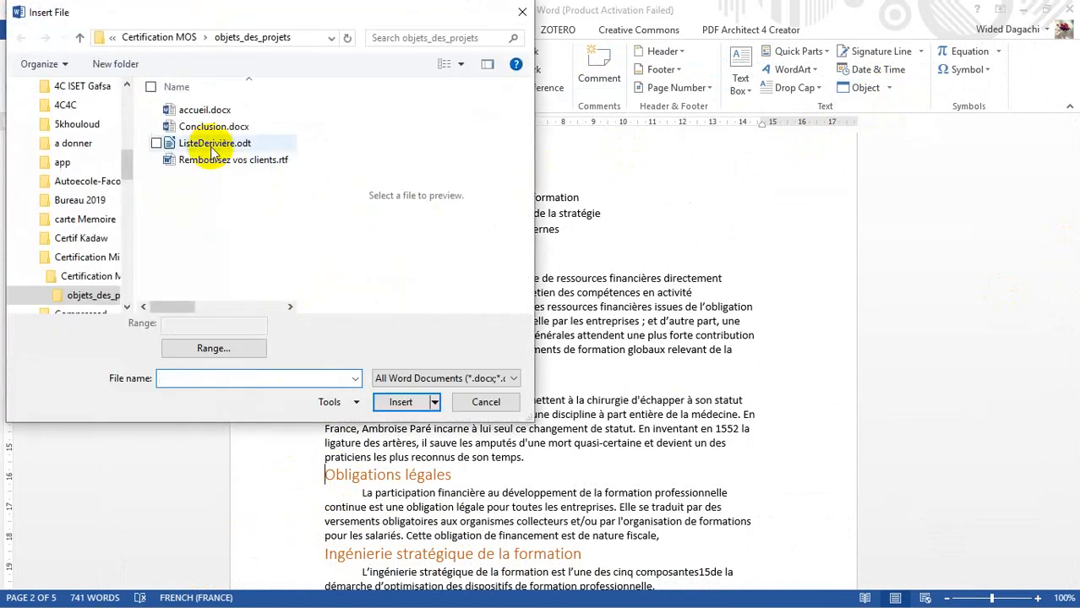
pyautogui.click(196, 147)
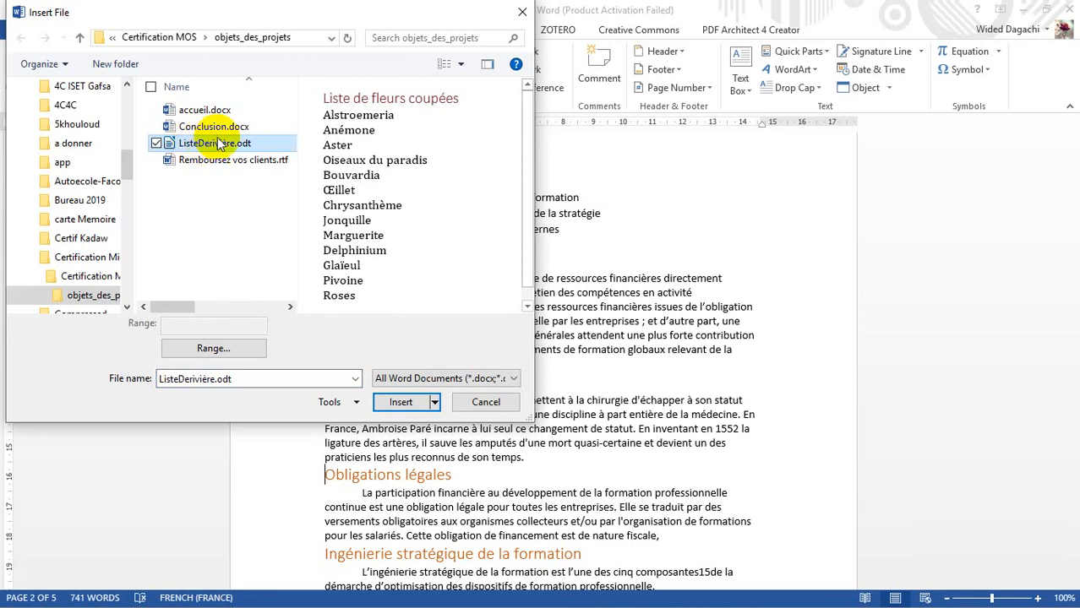
pyautogui.click(196, 166)
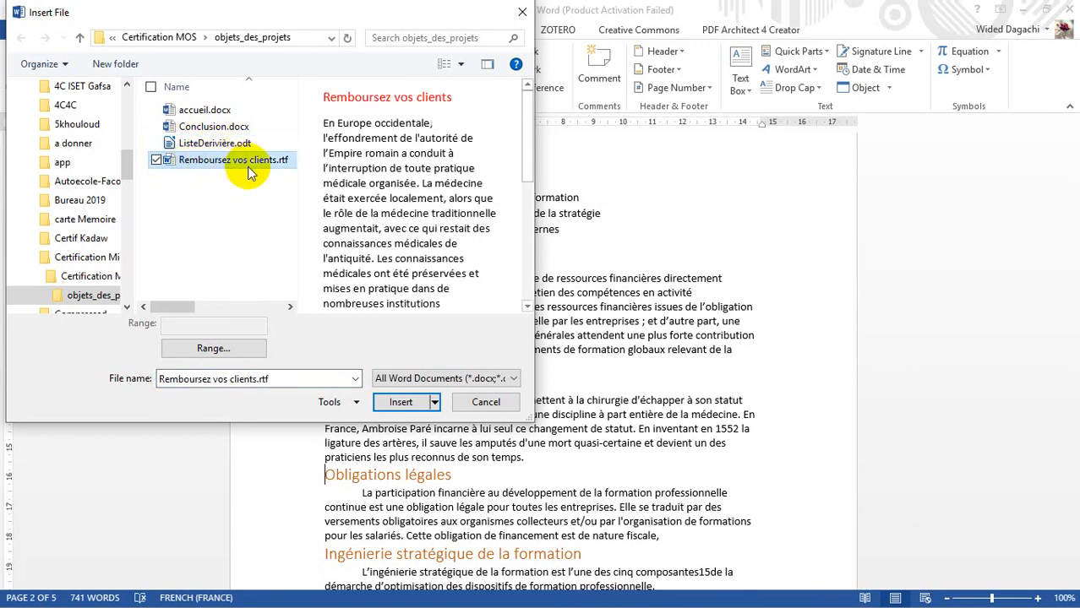
pyautogui.click(401, 404)
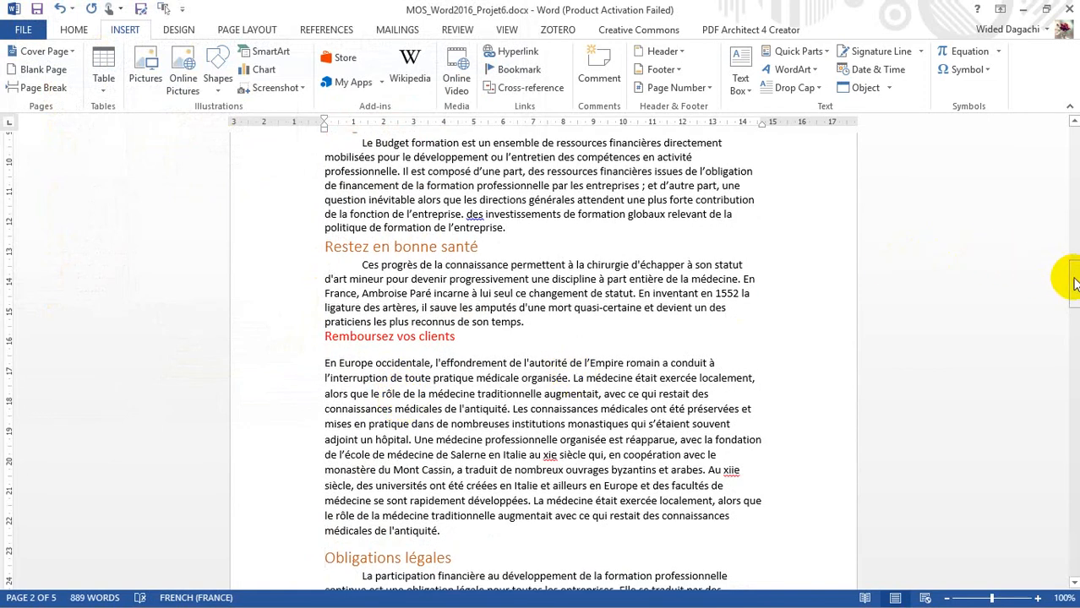
# Highlight the "Tâche 5 :" label in the task list in bright green
pyautogui.moveTo(1073, 286); pyautogui.dragTo(1075, 559)
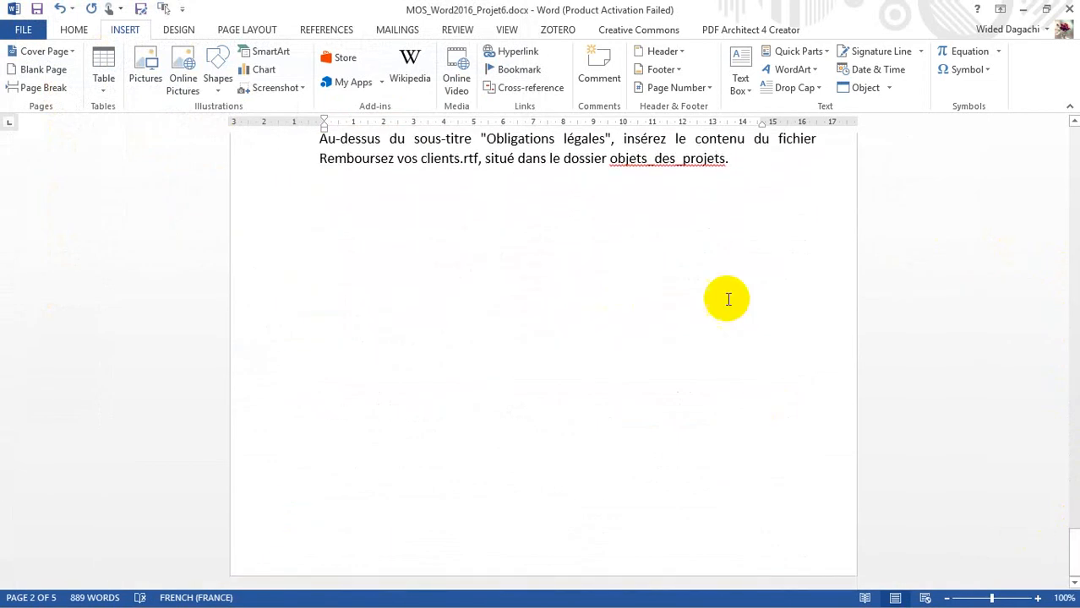
pyautogui.click(1073, 122)
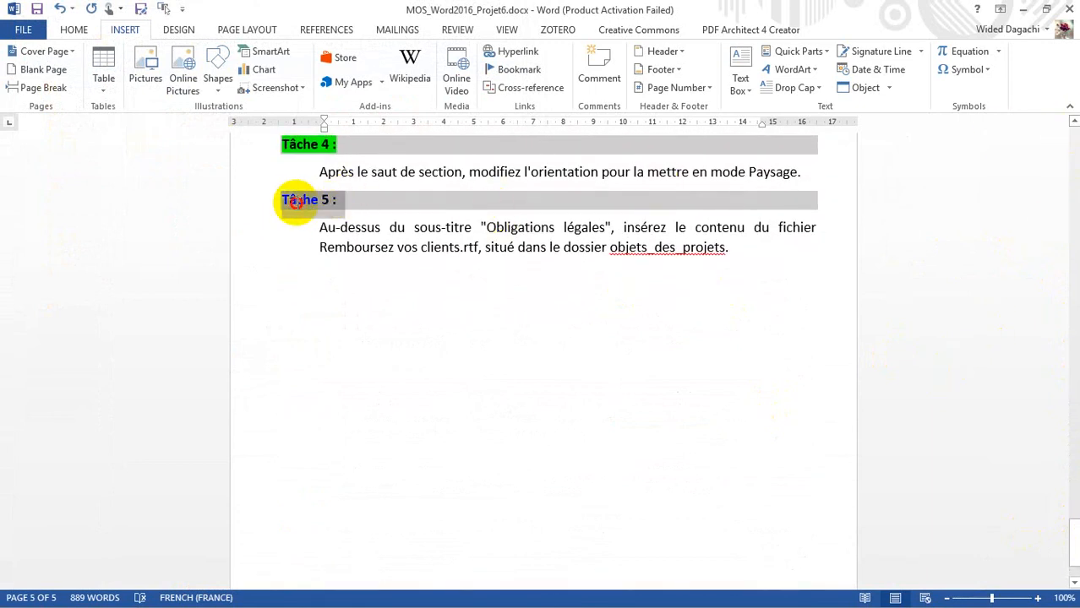
pyautogui.click(274, 200)
pyautogui.click(72, 32)
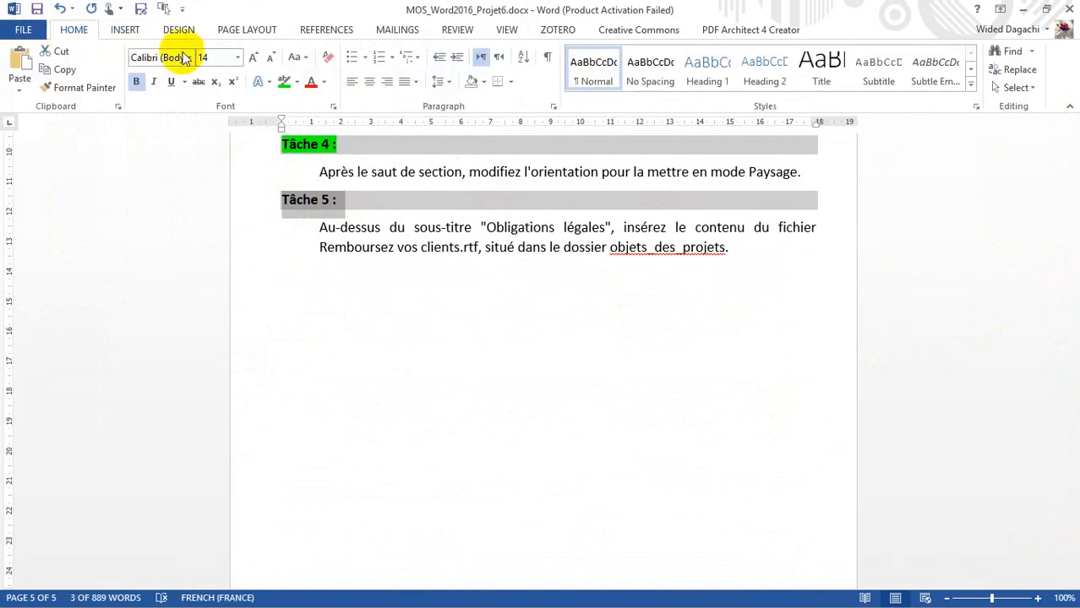
pyautogui.click(283, 81)
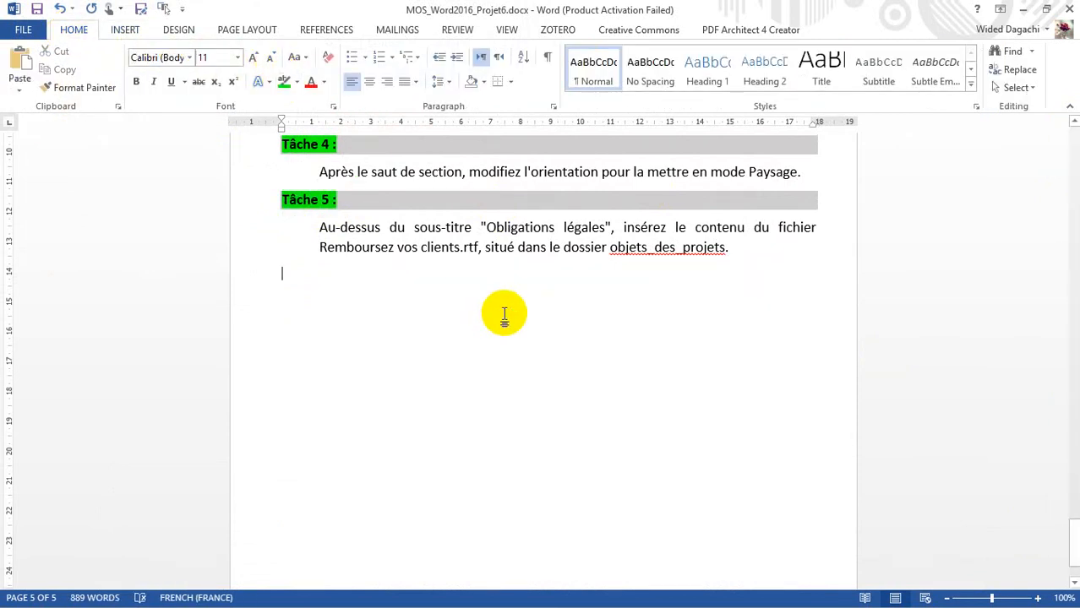
pyautogui.moveTo(1072, 540); pyautogui.dragTo(1063, 502)
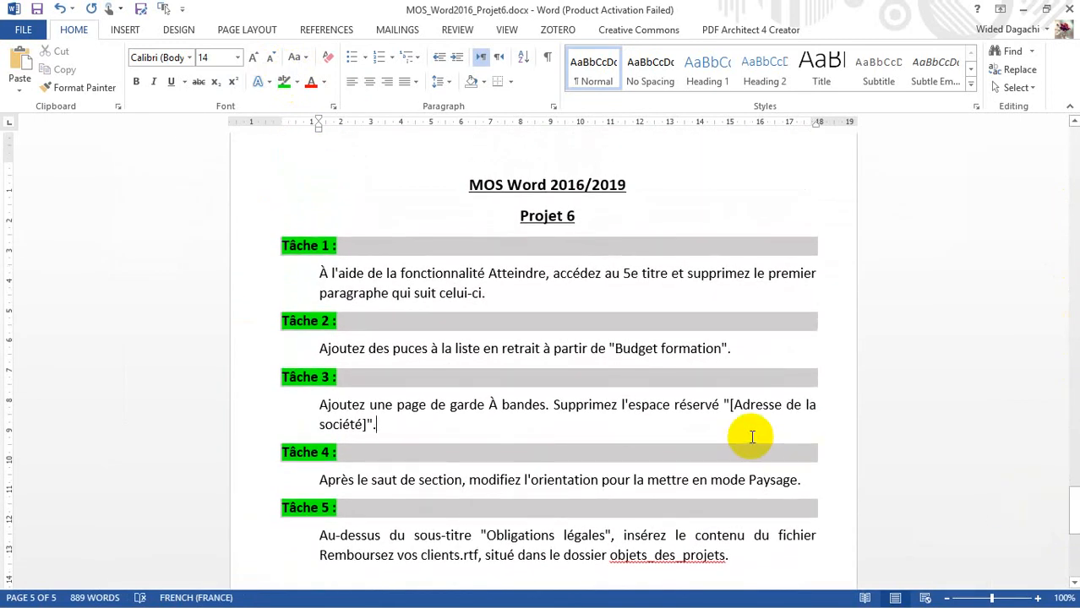
pyautogui.moveTo(959, 7)
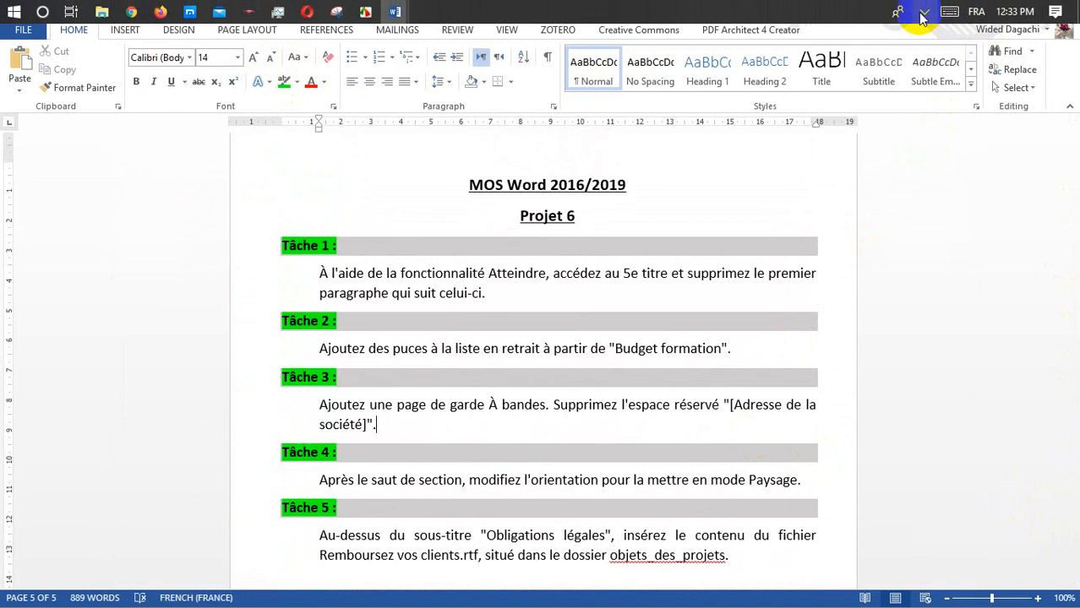